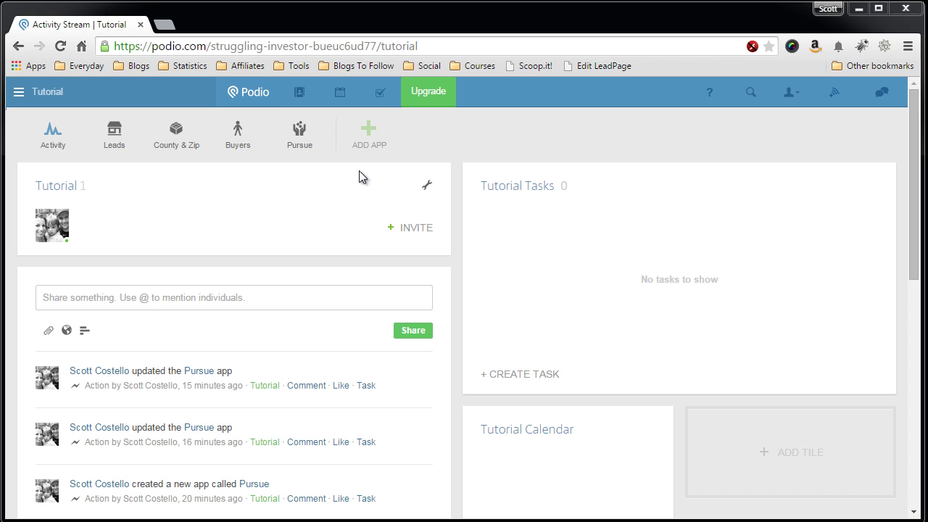
# - Start a custom app named Offers with the item name Offer
pyautogui.click(369, 142)
pyautogui.click(371, 245)
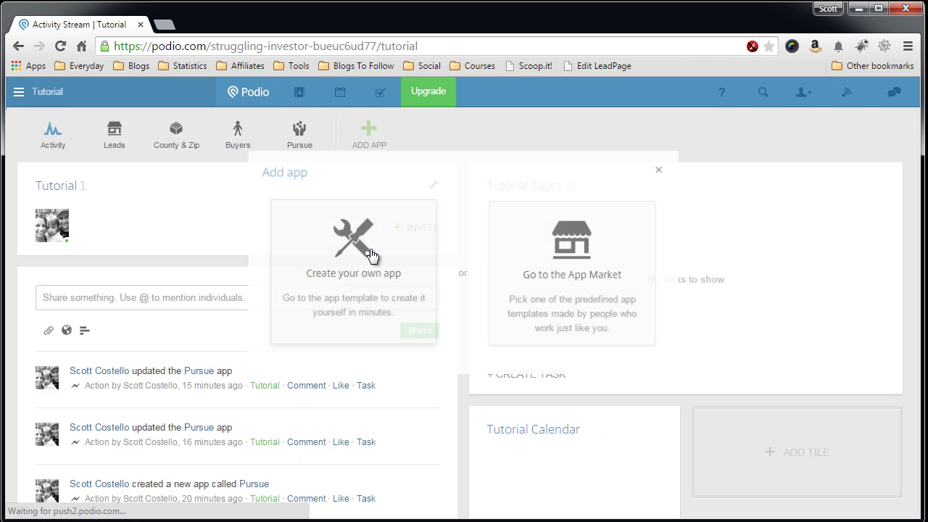
pyautogui.write('Offers')
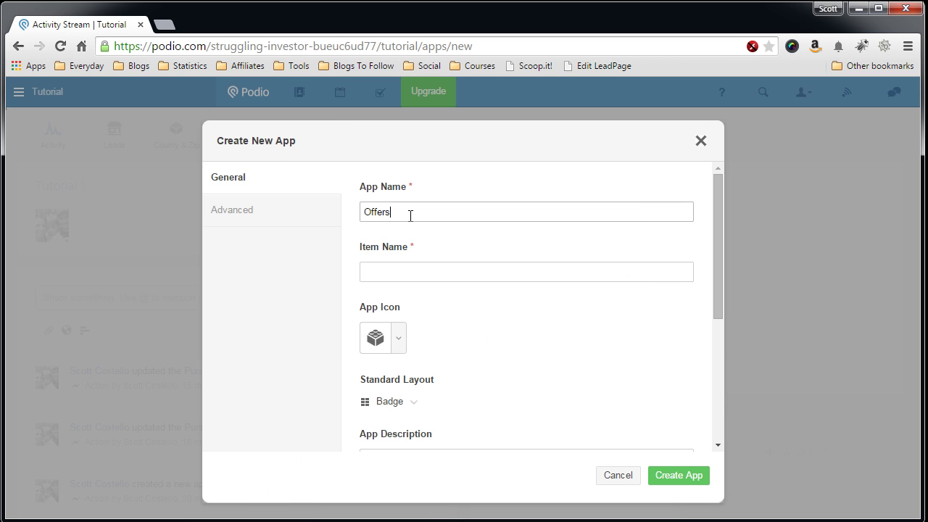
pyautogui.press('Tab')
pyautogui.write('Offer')
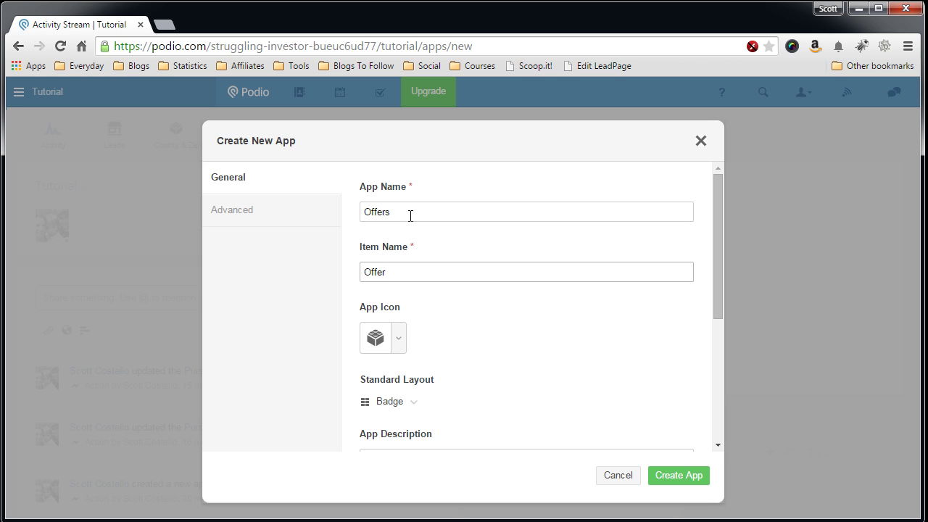
# - Give the app the envelope icon and the Table layout, then create it
pyautogui.click(399, 337)
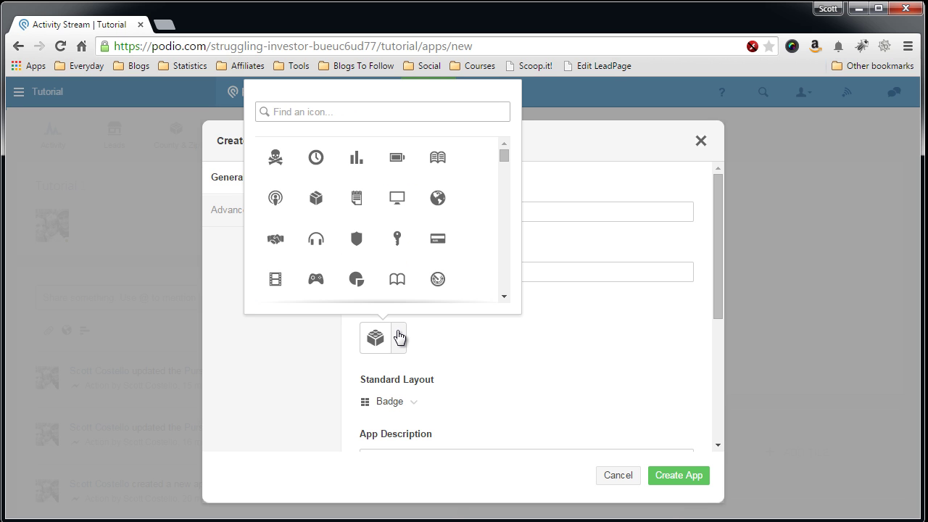
pyautogui.write('offer')
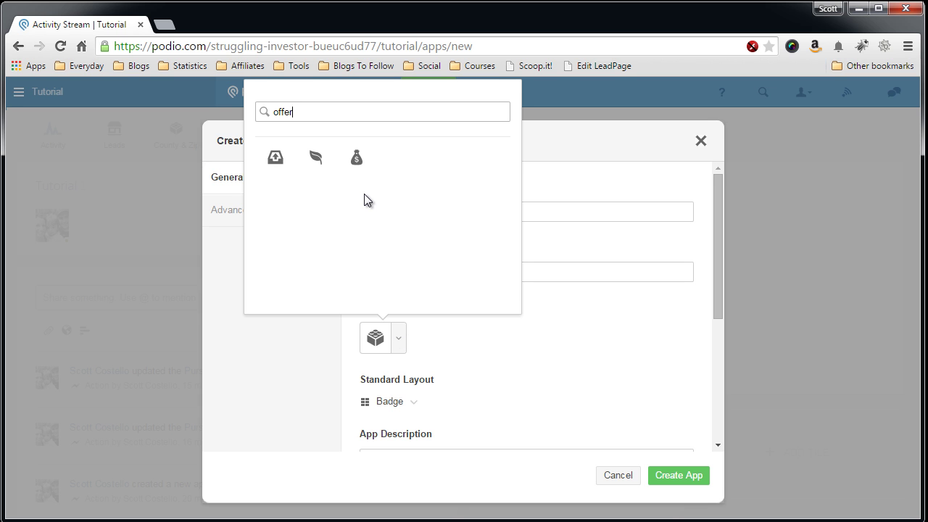
pyautogui.press('BackSpace')
pyautogui.press('BackSpace')
pyautogui.press('BackSpace')
pyautogui.press('BackSpace')
pyautogui.press('BackSpace')
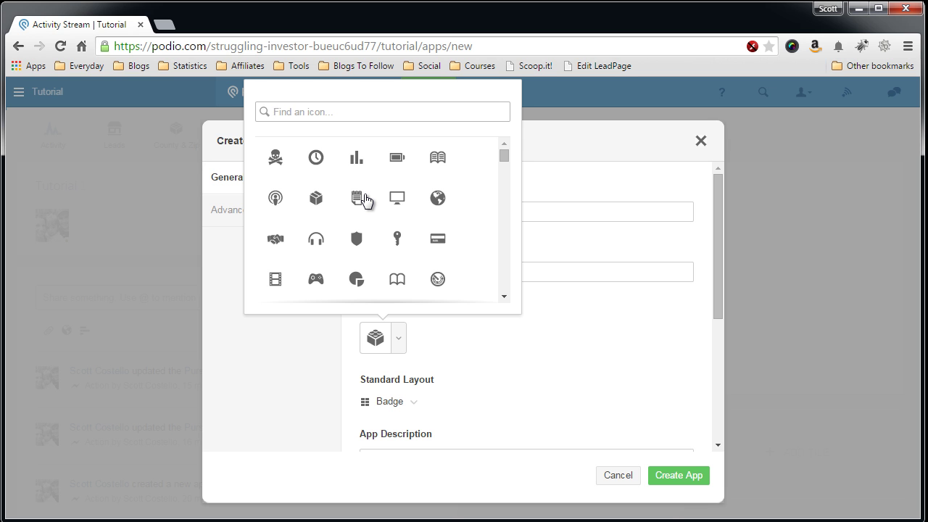
pyautogui.write('letter')
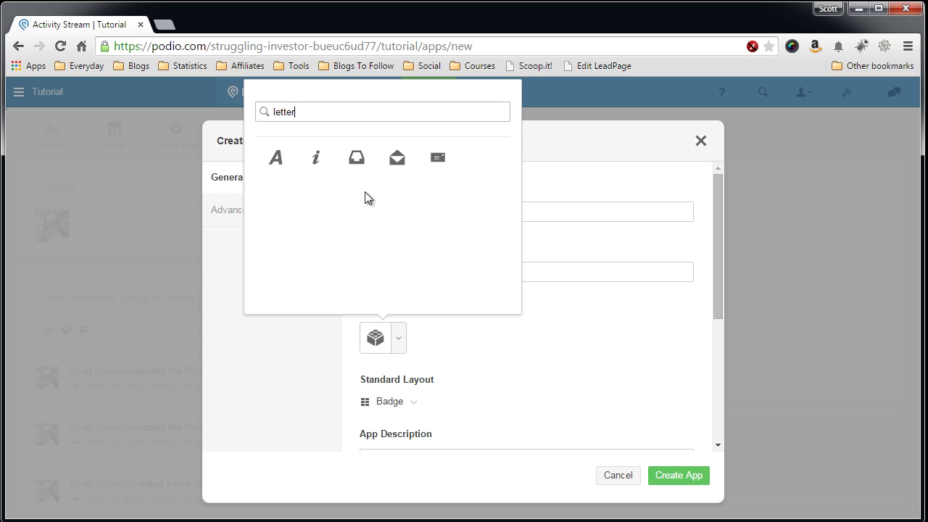
pyautogui.click(397, 160)
pyautogui.scroll(-1, 556, 390)
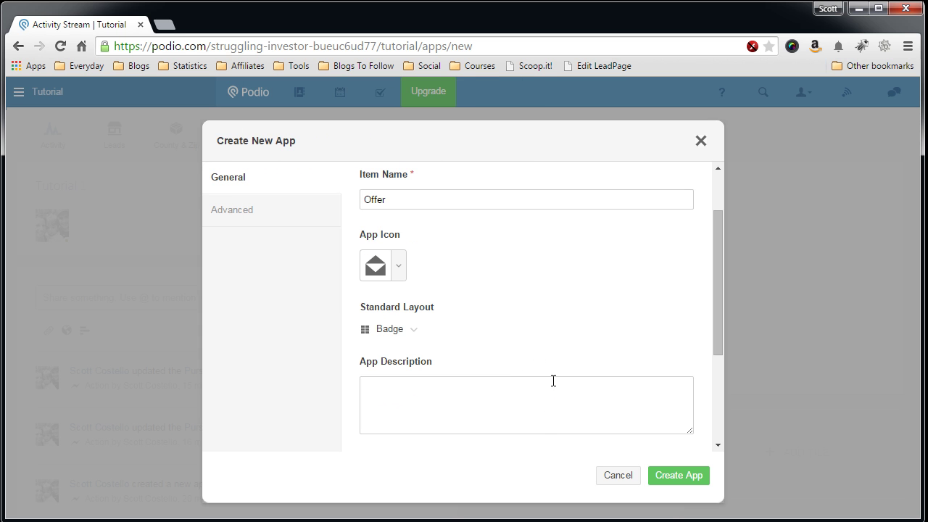
pyautogui.click(402, 330)
pyautogui.click(451, 384)
pyautogui.click(519, 388)
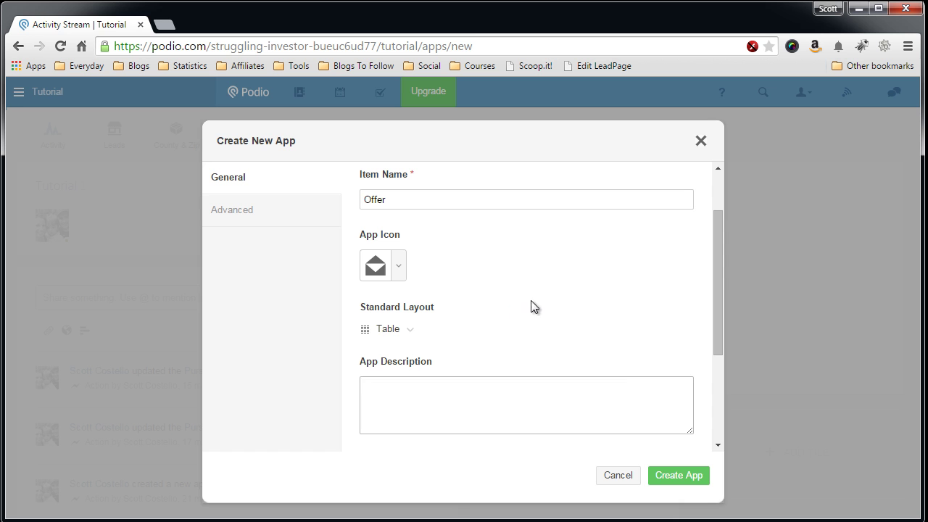
pyautogui.click(674, 477)
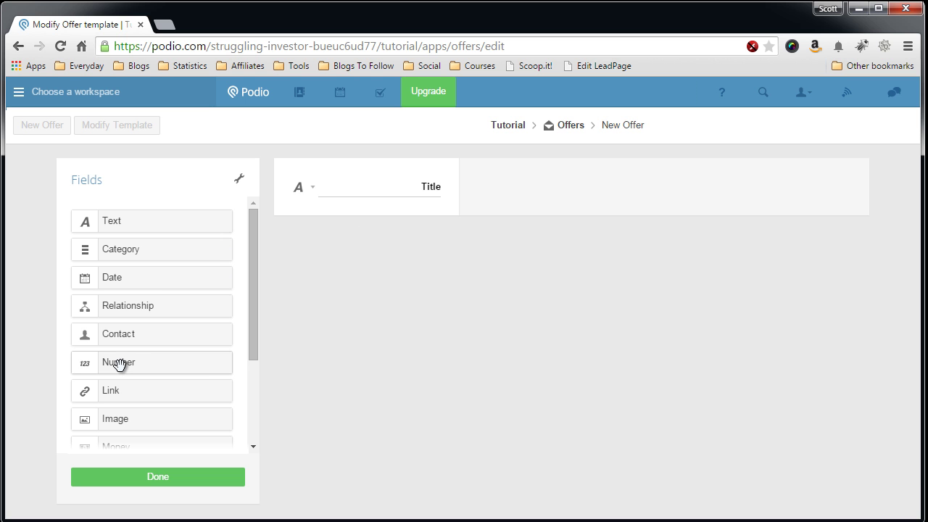
# - Drop a Number field above Title and label it Offer Amount
pyautogui.moveTo(118, 363); pyautogui.dragTo(348, 189)
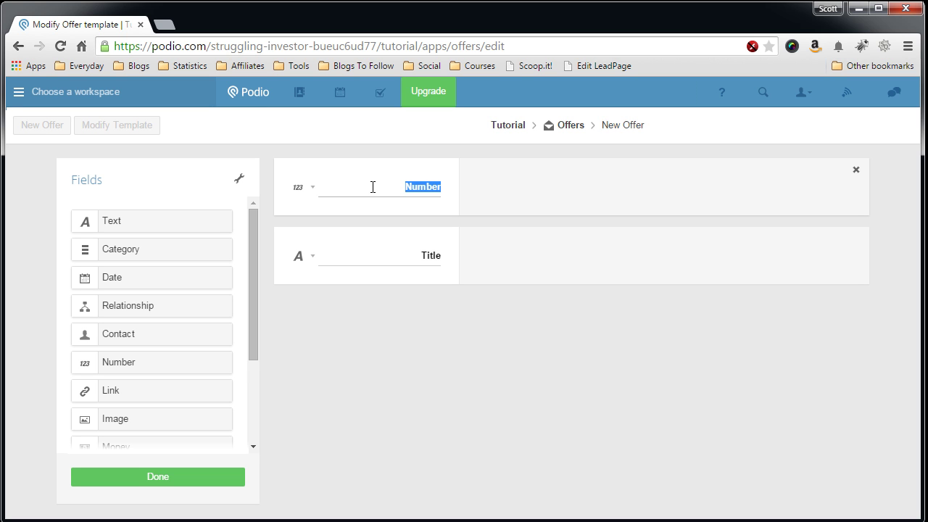
pyautogui.write('Offer Amount')
pyautogui.click(374, 221)
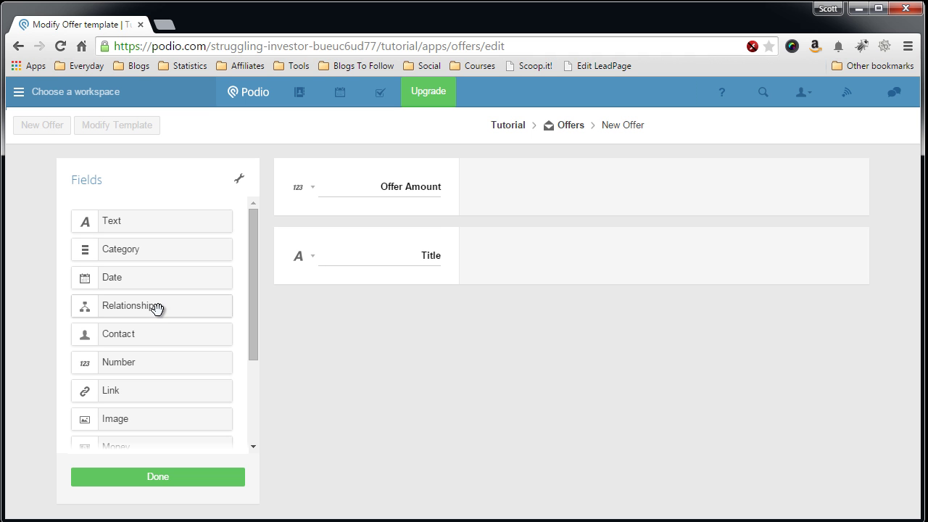
# - Add a Relationship field referencing the Pursue app, labelled Pursue Relationship, below Offer Amount
pyautogui.moveTo(157, 309); pyautogui.dragTo(369, 245)
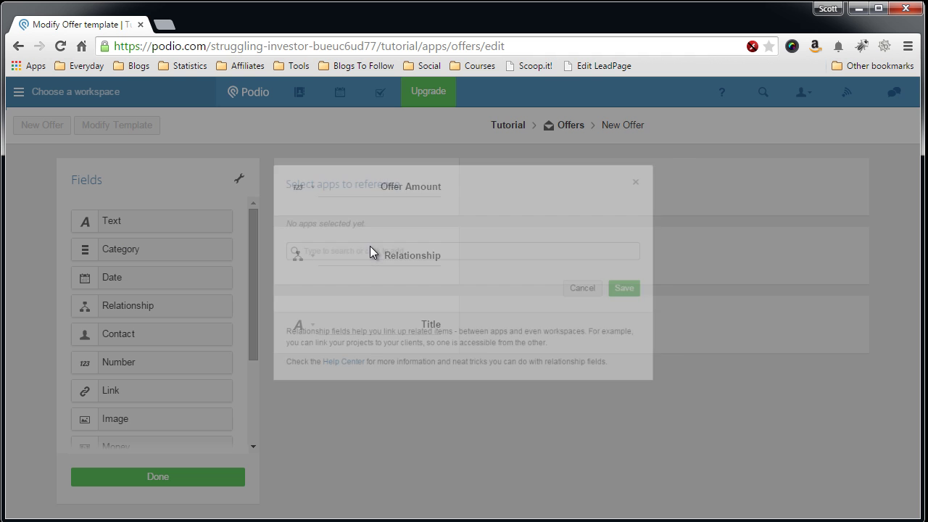
pyautogui.click(411, 254)
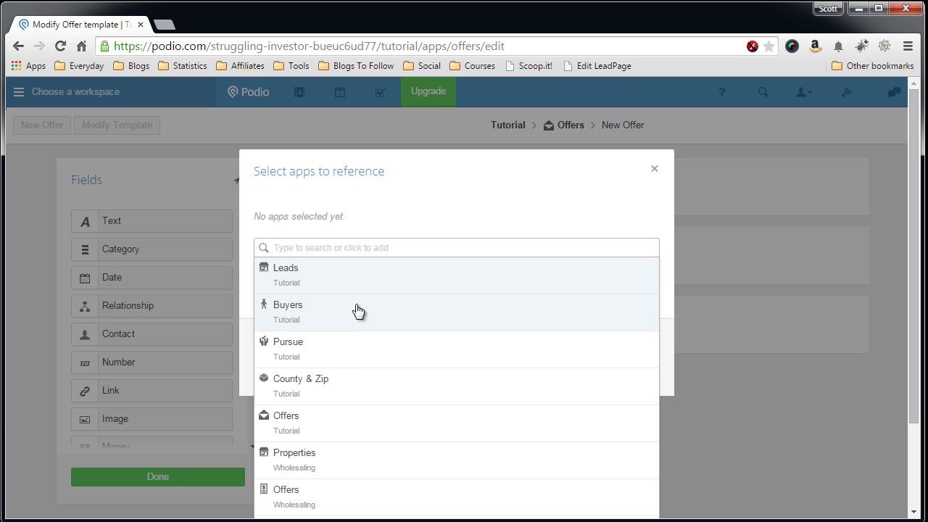
pyautogui.click(326, 348)
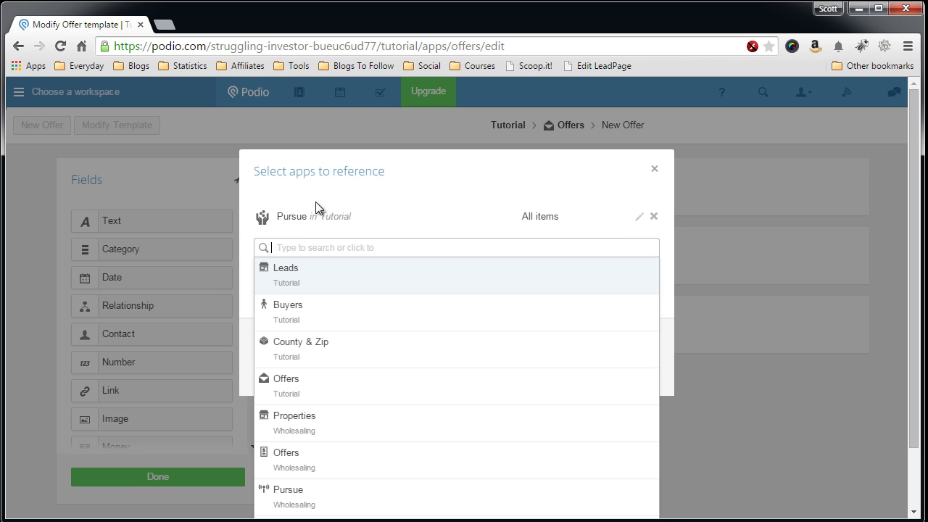
pyautogui.click(541, 272)
pyautogui.click(636, 291)
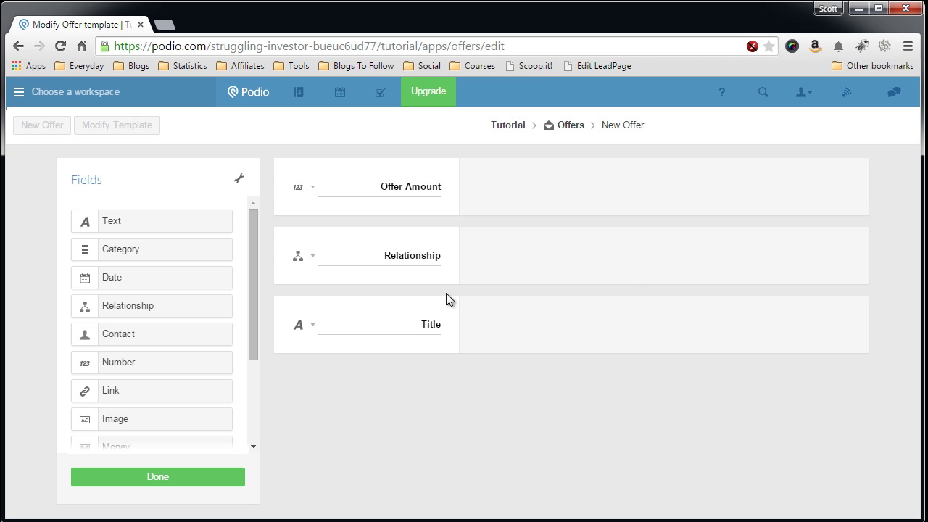
pyautogui.click(385, 256)
pyautogui.write('Pursue')
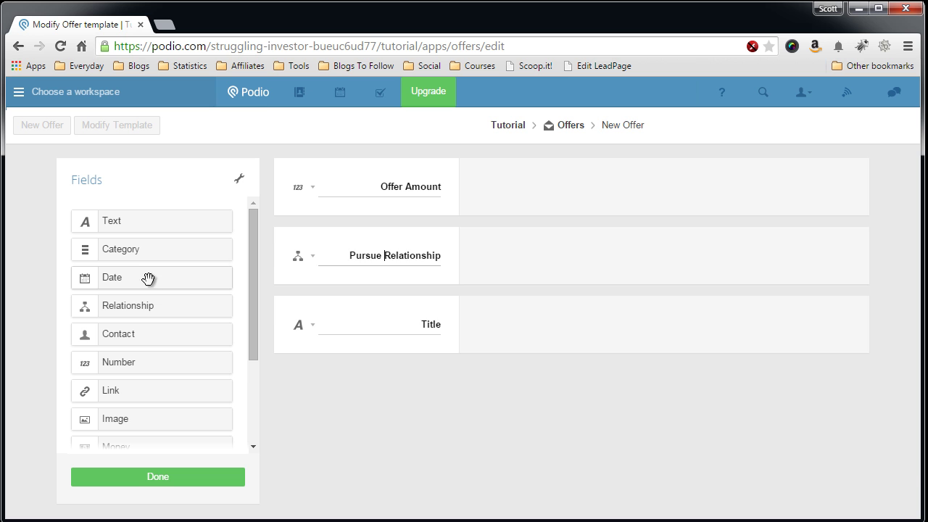
# - Add a Date field labelled Offer Date below Pursue Relationship and mark it required
pyautogui.moveTo(148, 277); pyautogui.dragTo(413, 326)
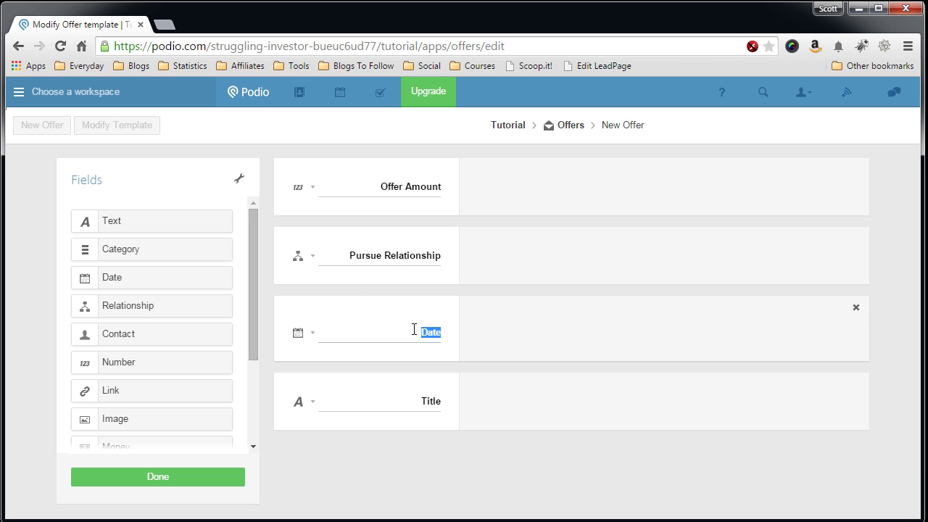
pyautogui.click(414, 329)
pyautogui.write('Offer')
pyautogui.click(306, 332)
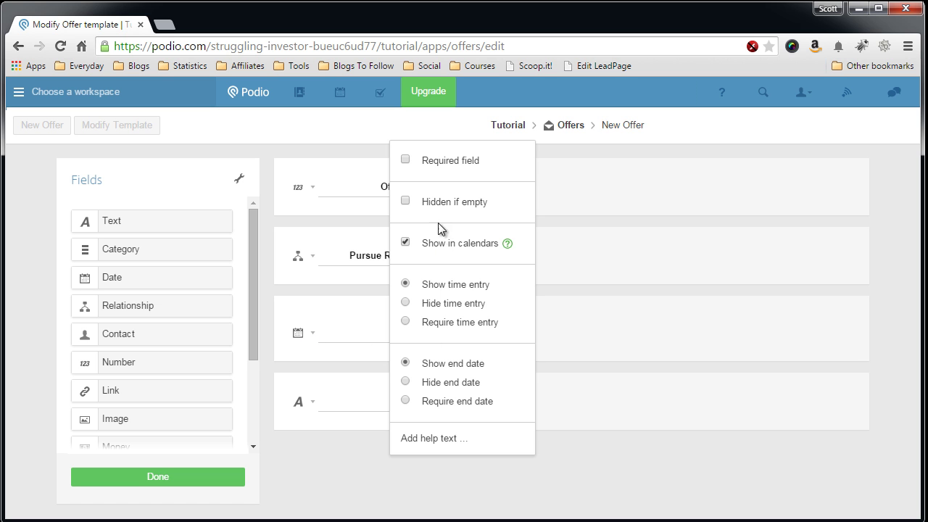
pyautogui.click(407, 160)
pyautogui.click(338, 440)
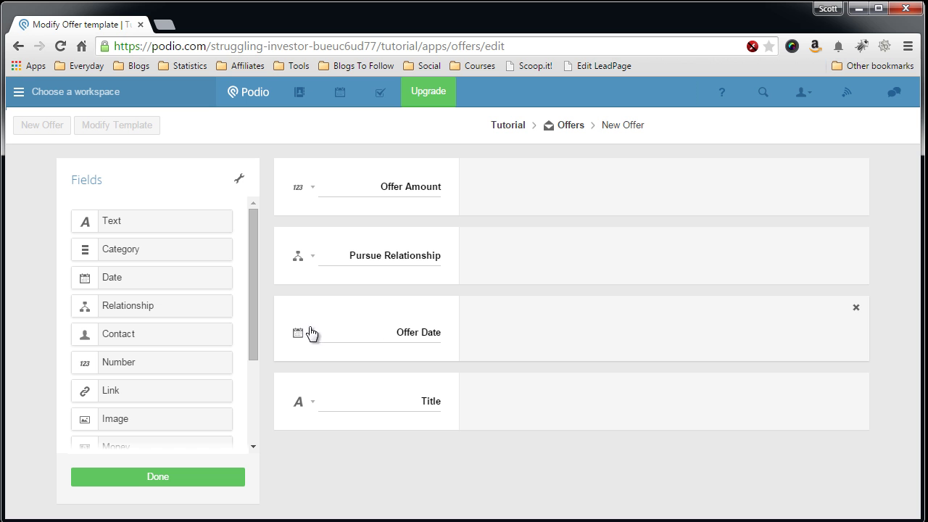
pyautogui.moveTo(256, 286); pyautogui.dragTo(257, 310)
pyautogui.scroll(2, 168, 290)
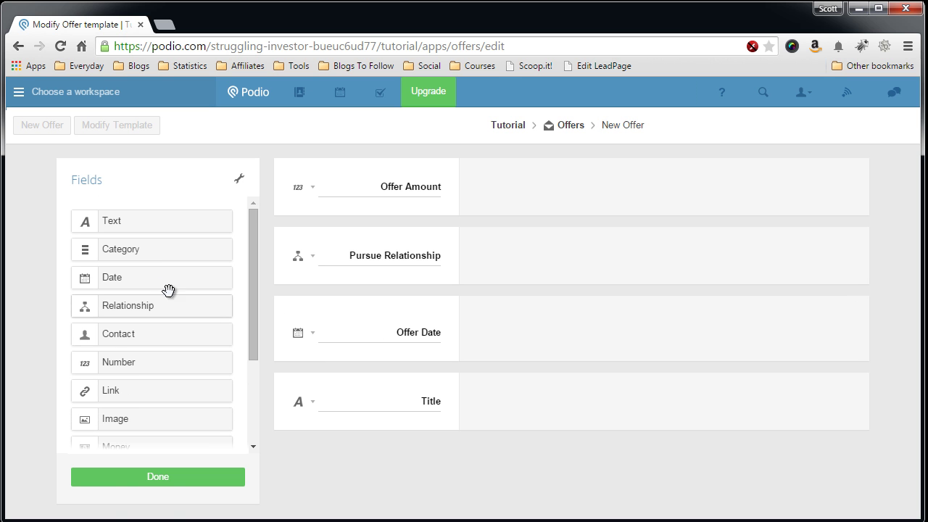
# - Add a Category field labelled Status below Offer Date, with first option Outstanding spelled correctly
pyautogui.moveTo(128, 251); pyautogui.dragTo(435, 410)
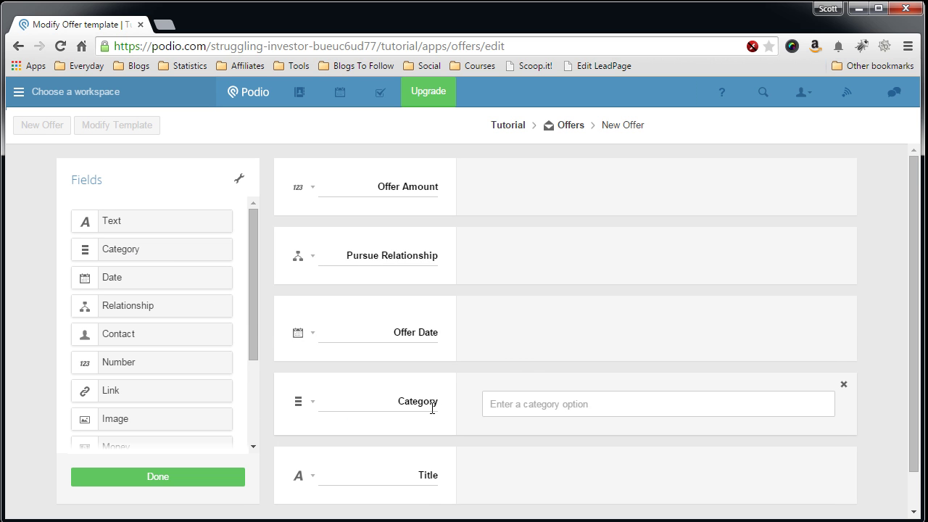
pyautogui.doubleClick(432, 407)
pyautogui.write('Status')
pyautogui.click(537, 403)
pyautogui.write('Oustanding')
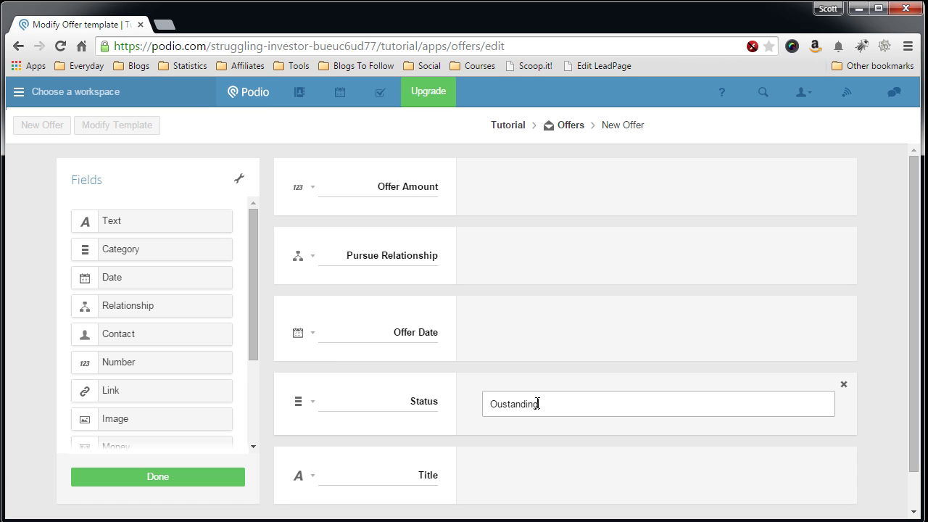
pyautogui.click(503, 403)
pyautogui.write('t')
pyautogui.press('Return')
# - Add the remaining Status options Rejected, Accepted and Countered
pyautogui.write('Rejected')
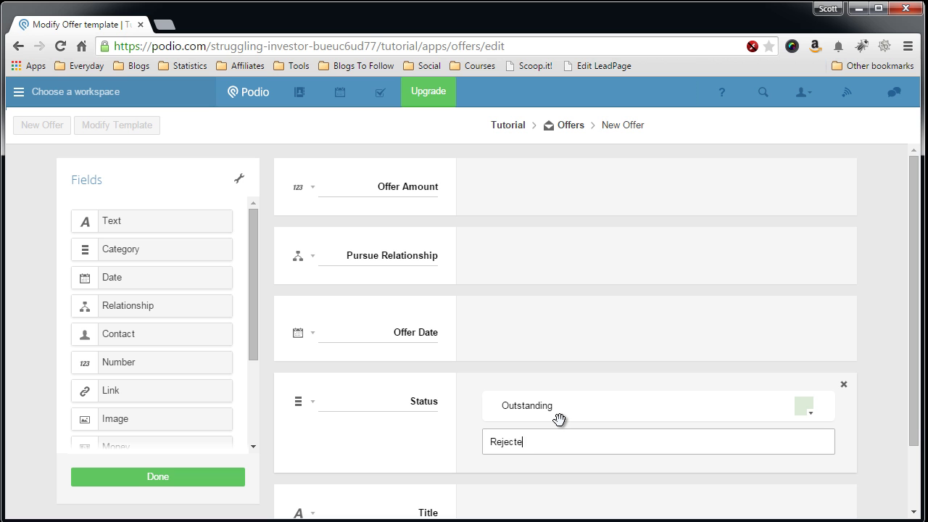
pyautogui.press('Return')
pyautogui.write('Acc')
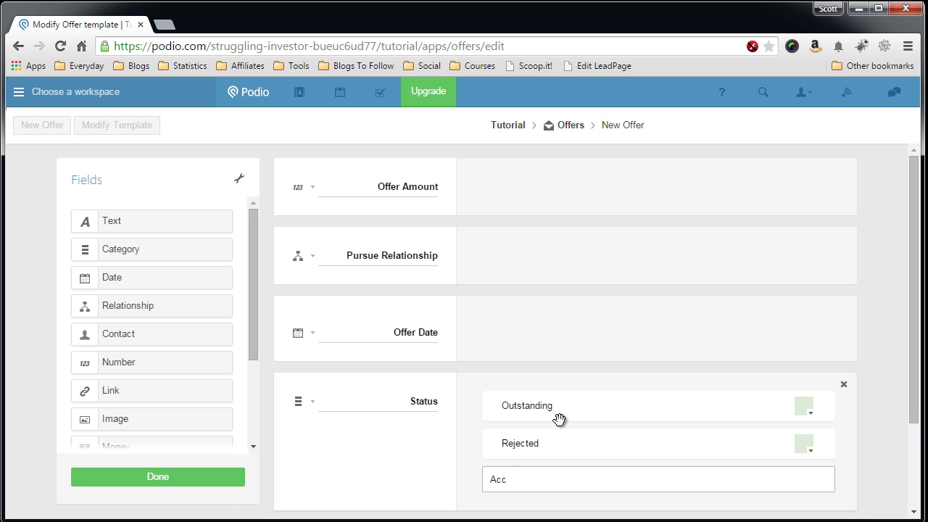
pyautogui.write('epted')
pyautogui.press('Return')
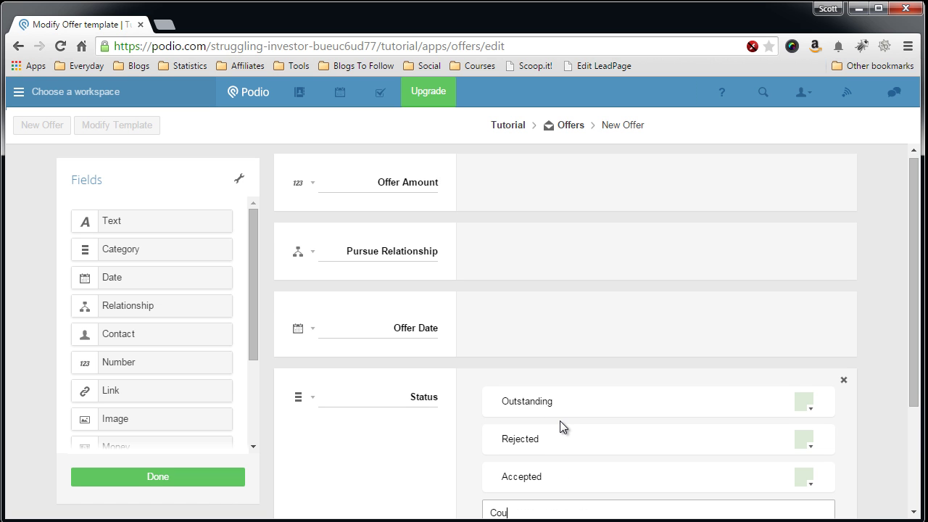
pyautogui.write('Countered')
pyautogui.scroll(-2, 559, 420)
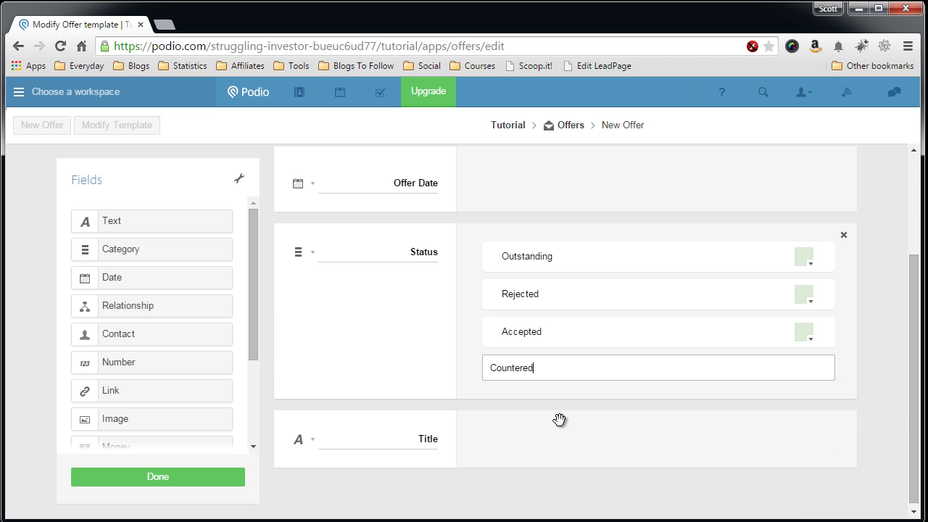
pyautogui.press('Return')
pyautogui.scroll(-1, 517, 399)
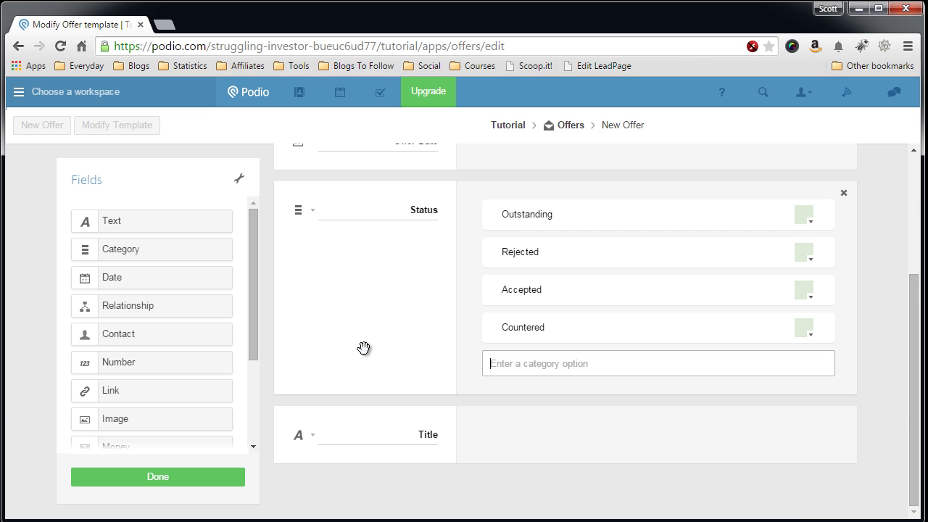
# - Add a Category field above Title labelled Send Offer By
pyautogui.moveTo(171, 253); pyautogui.dragTo(365, 427)
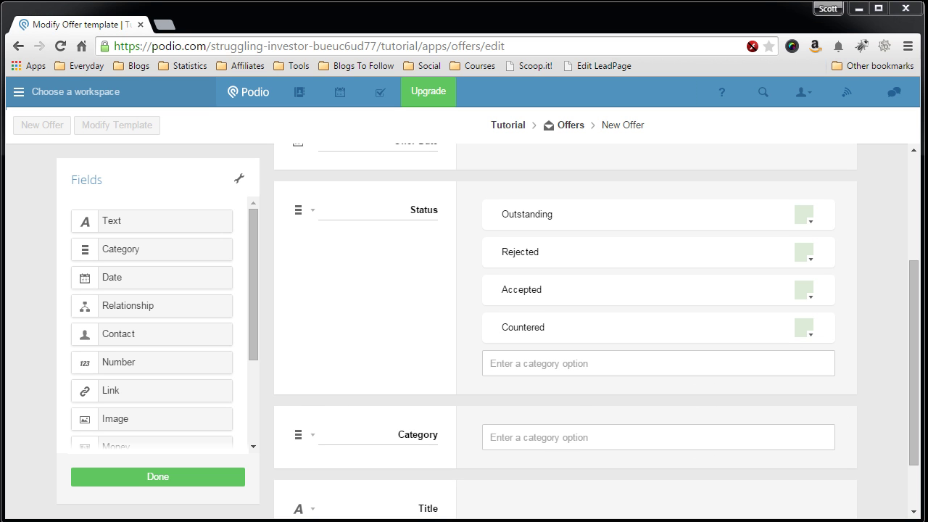
pyautogui.doubleClick(427, 437)
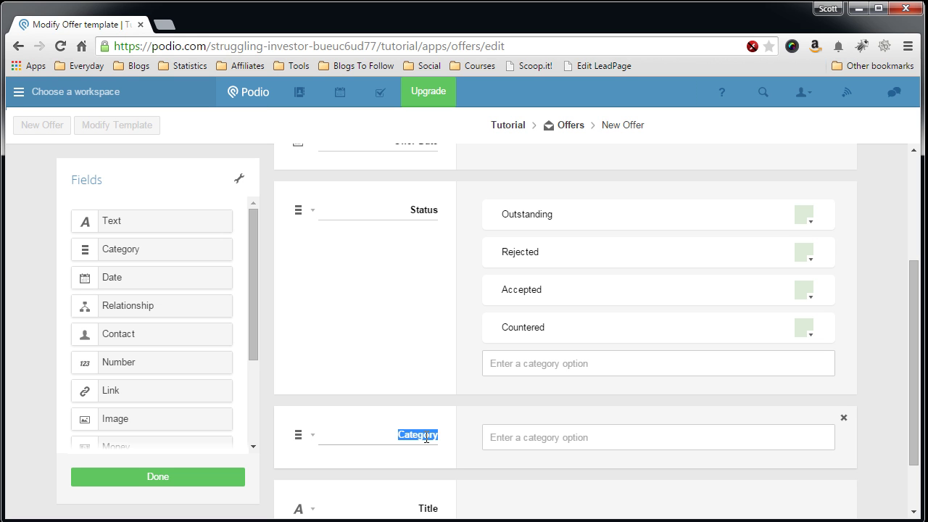
pyautogui.write('Send Offer By')
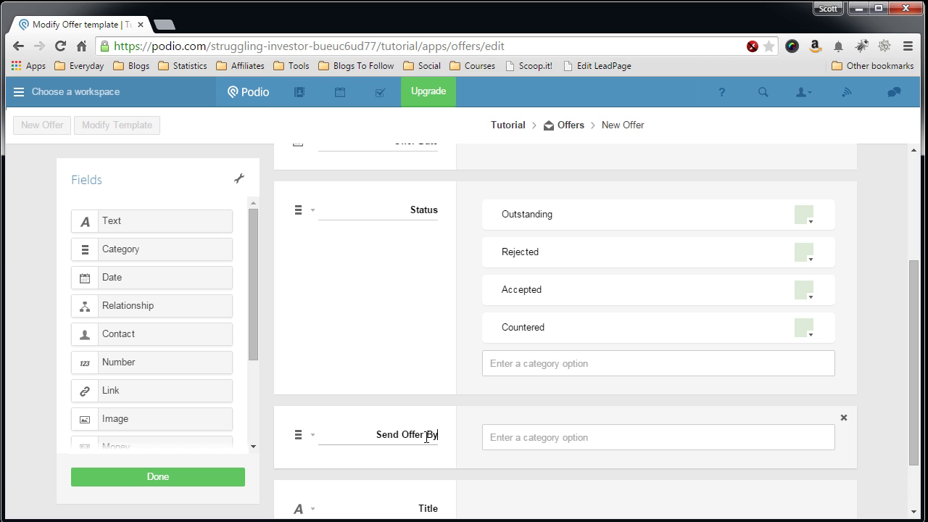
# - Give Send Offer By the options Not Sent, Email and Mail (Lob)
pyautogui.click(528, 443)
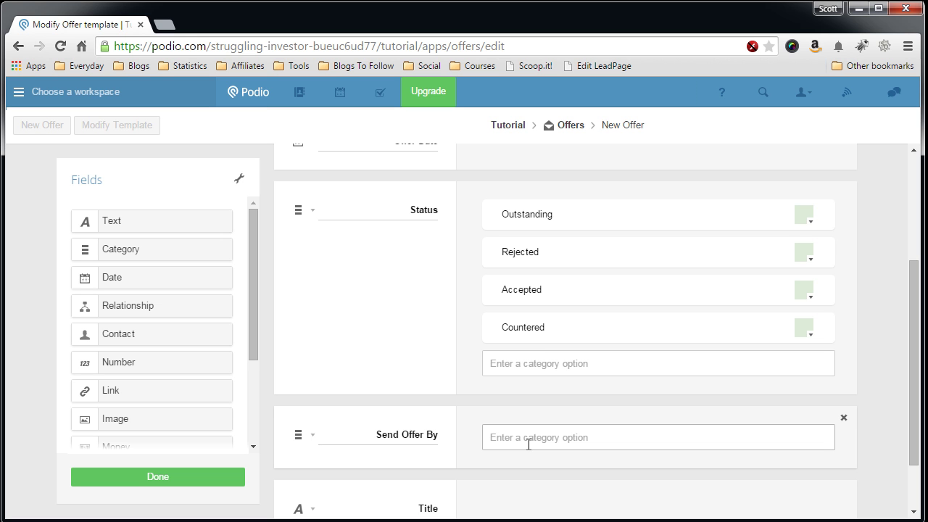
pyautogui.write('Not Sent')
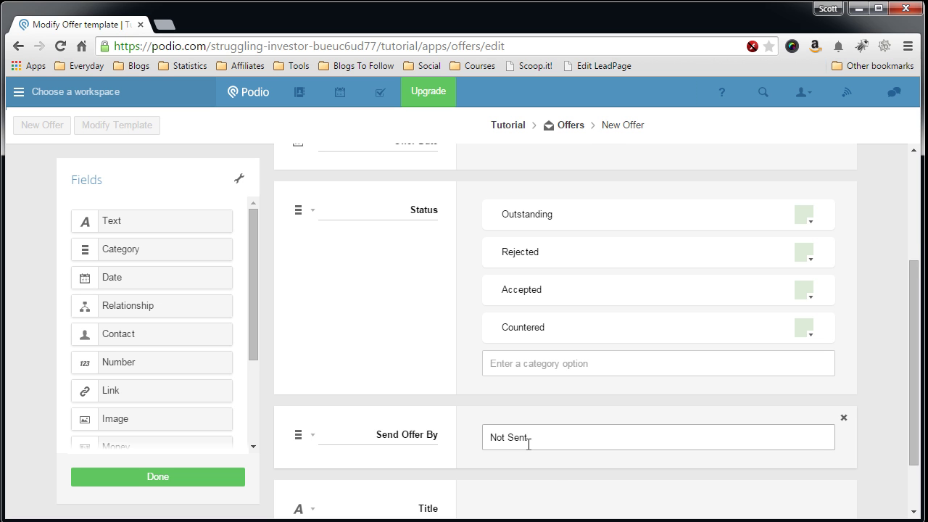
pyautogui.press('Return')
pyautogui.write('Email')
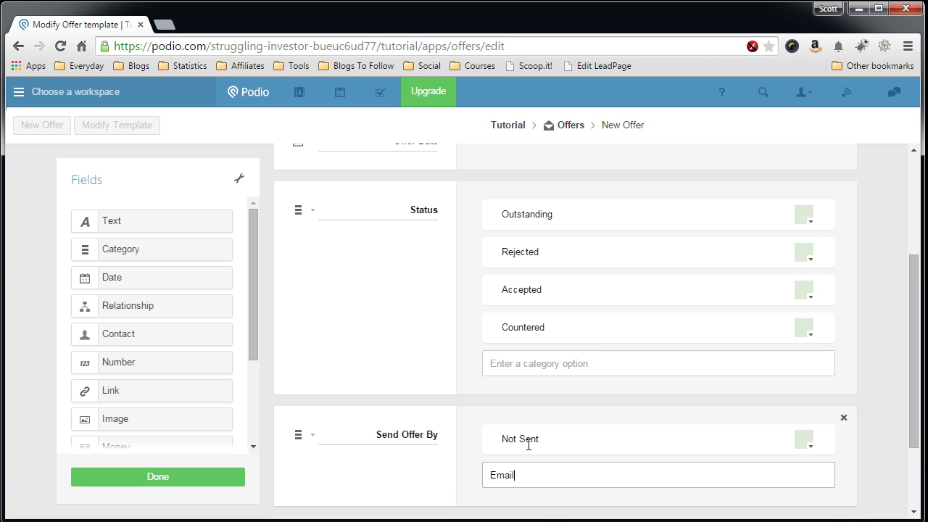
pyautogui.press('Return')
pyautogui.write('Mail')
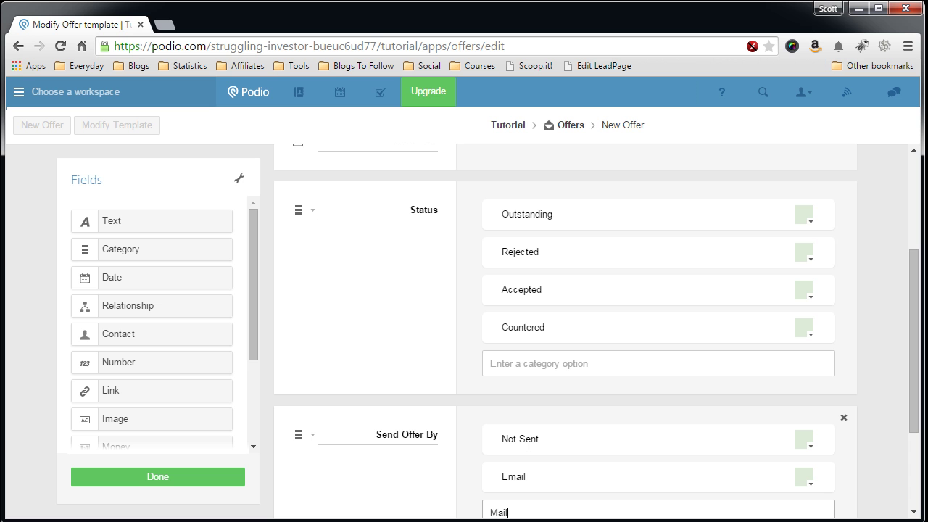
pyautogui.write(' (Lob)')
pyautogui.scroll(-1, 528, 445)
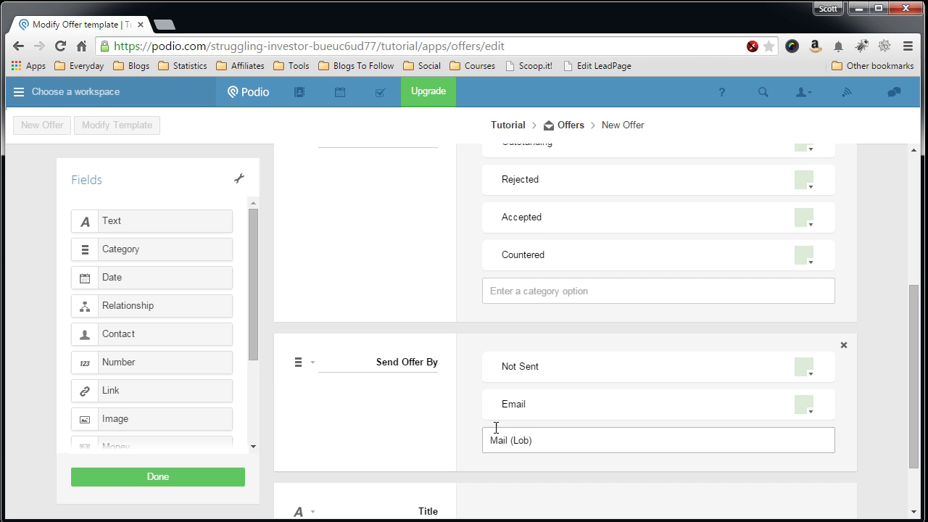
pyautogui.press('Return')
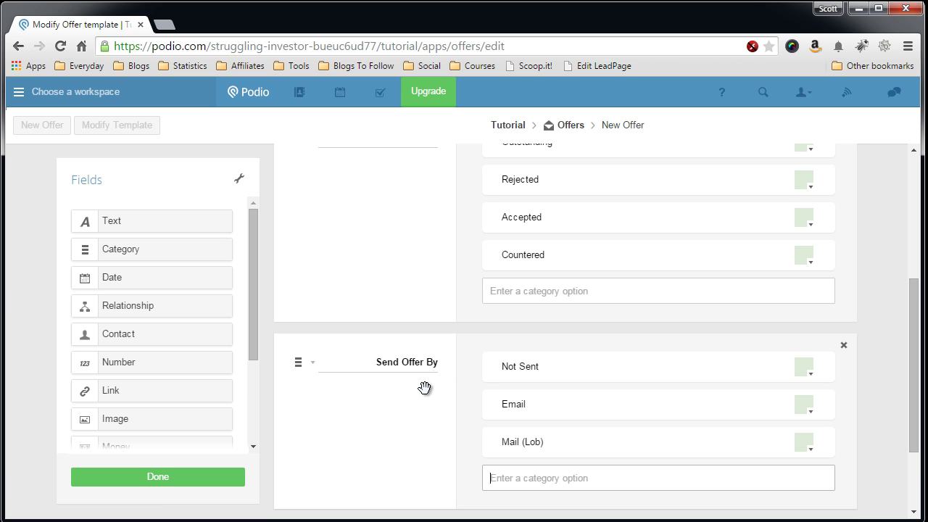
pyautogui.scroll(-1, 456, 388)
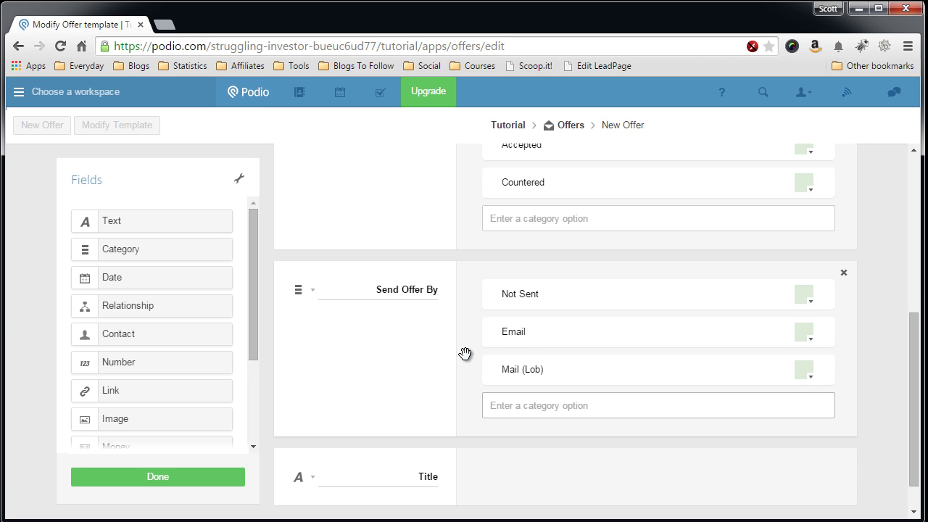
pyautogui.scroll(-1, 465, 353)
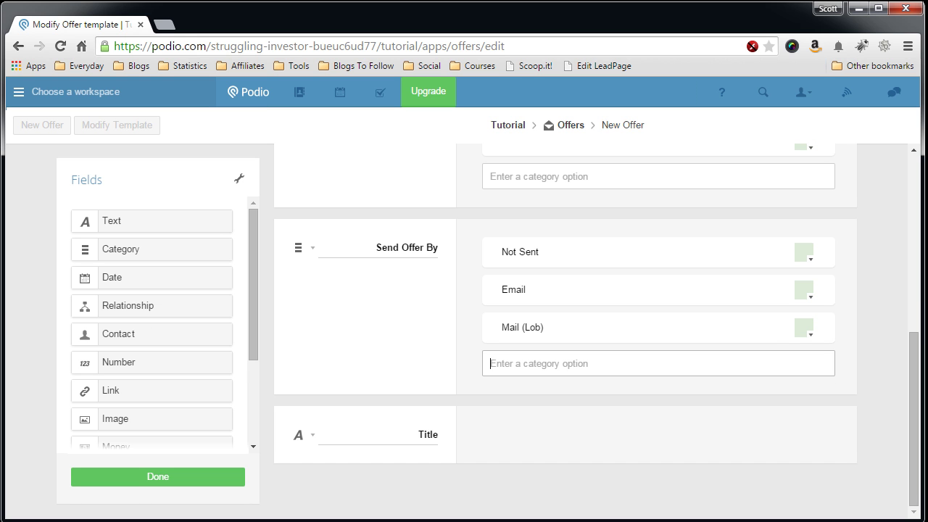
# - Add a Text field below Send Offer By and label it Recipient Name
pyautogui.moveTo(252, 290); pyautogui.dragTo(256, 255)
pyautogui.moveTo(186, 217); pyautogui.dragTo(424, 429)
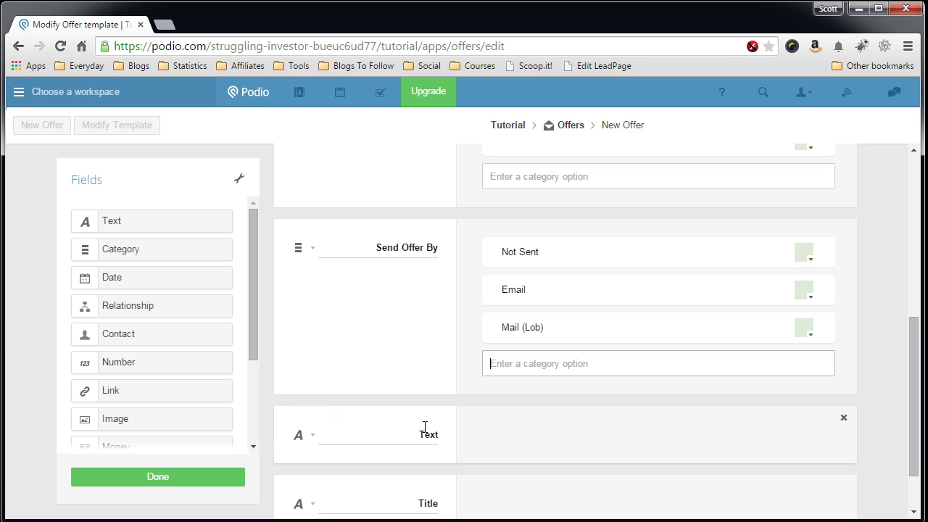
pyautogui.write('Ped')
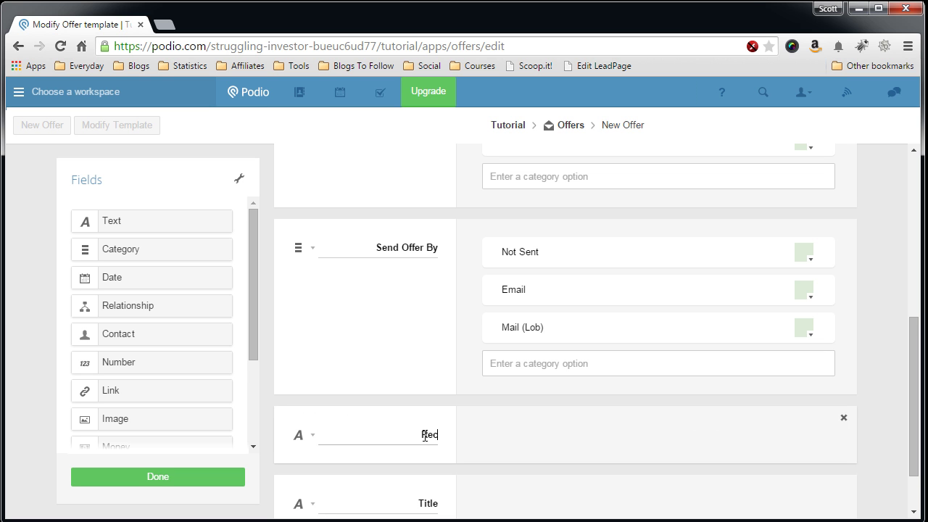
pyautogui.write('ipient Name')
pyautogui.scroll(-1, 459, 382)
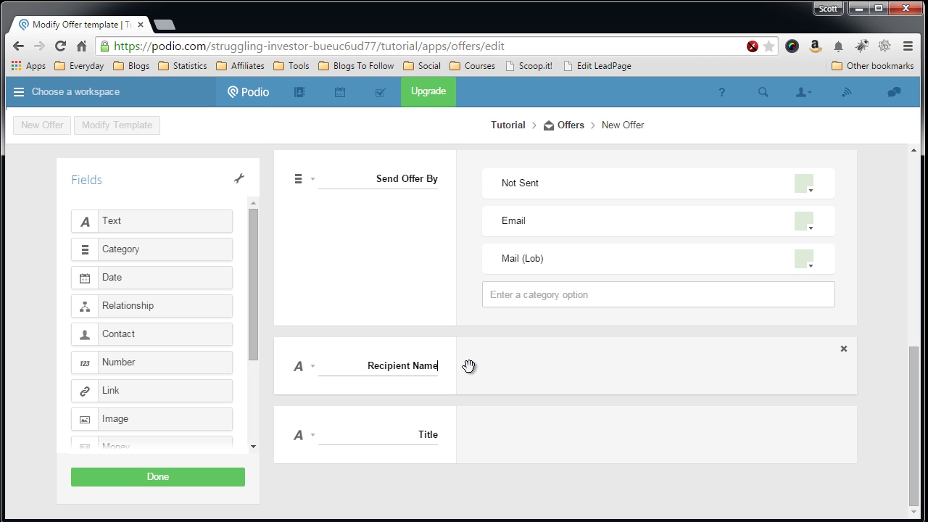
pyautogui.click(429, 433)
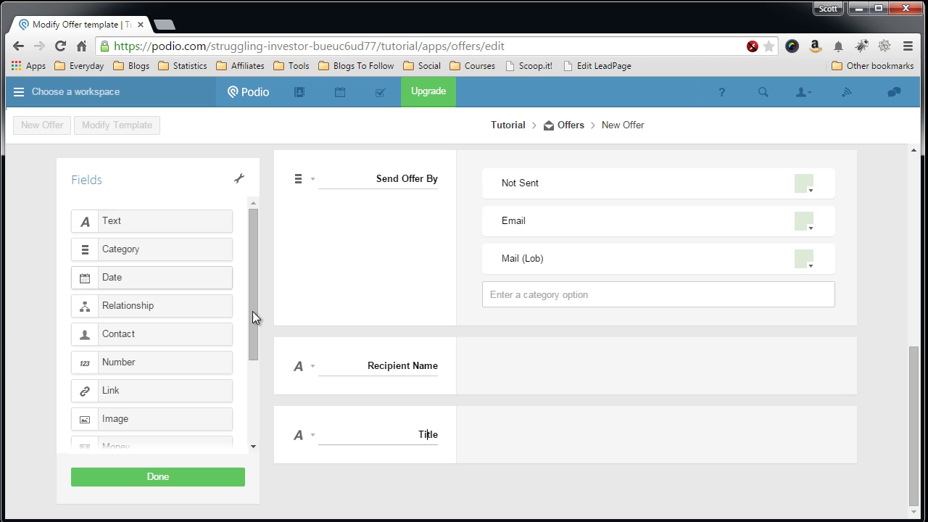
# - Rename the Title field to Recipient Address as a multi-line text field
pyautogui.click(312, 369)
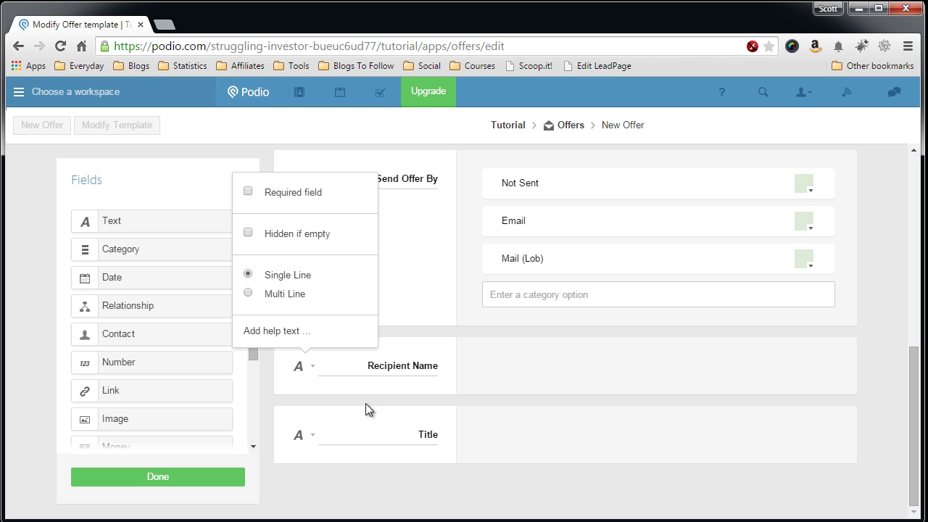
pyautogui.doubleClick(426, 434)
pyautogui.write('Re')
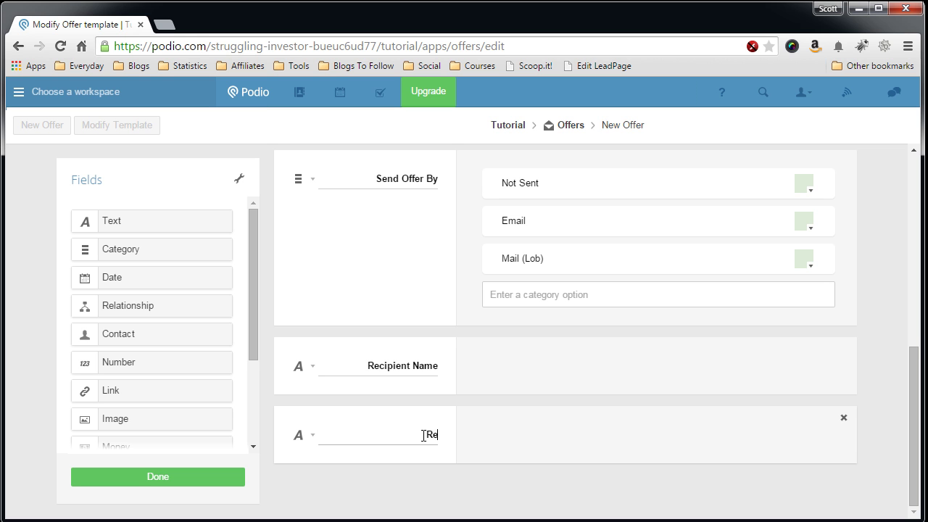
pyautogui.write('cipient Address')
pyautogui.click(312, 436)
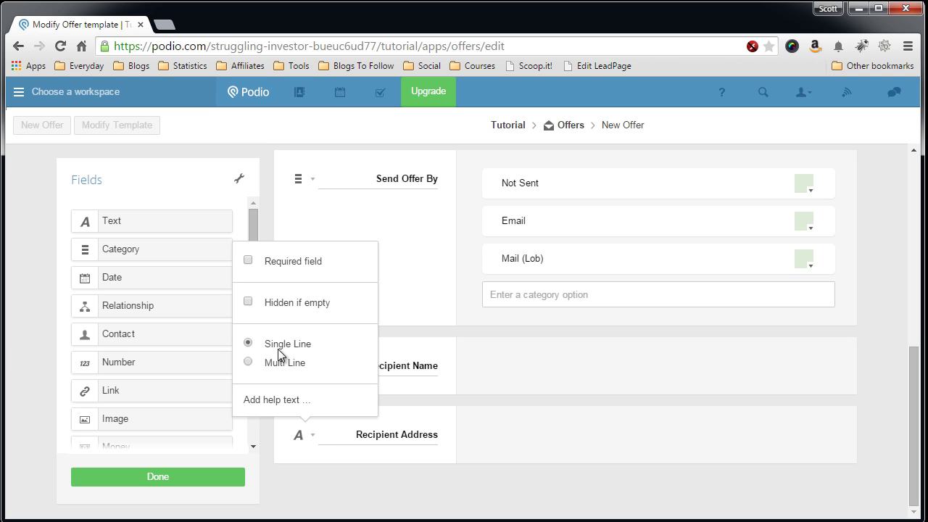
pyautogui.click(332, 471)
# - Add a Text field below Recipient Address labelled Recipient City
pyautogui.moveTo(128, 230); pyautogui.dragTo(356, 485)
pyautogui.doubleClick(420, 435)
pyautogui.write('Recipient')
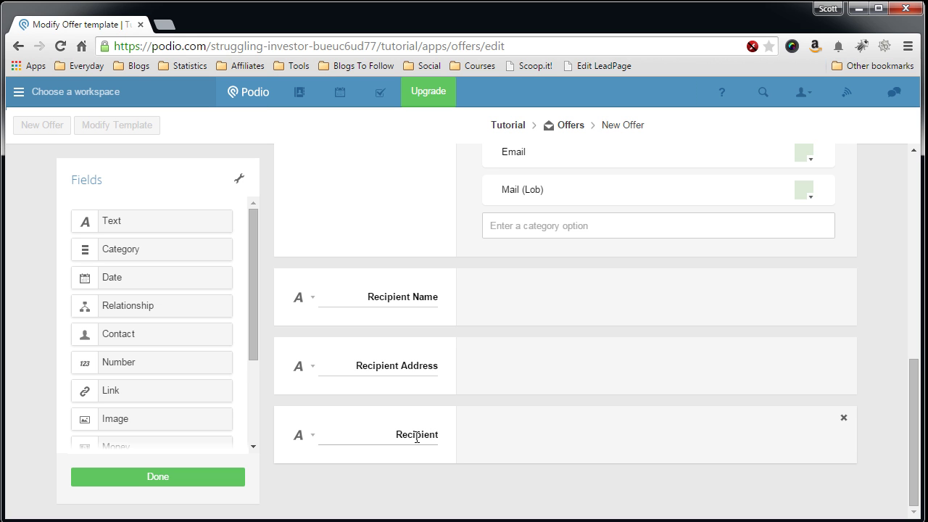
pyautogui.write(' City')
pyautogui.click(315, 432)
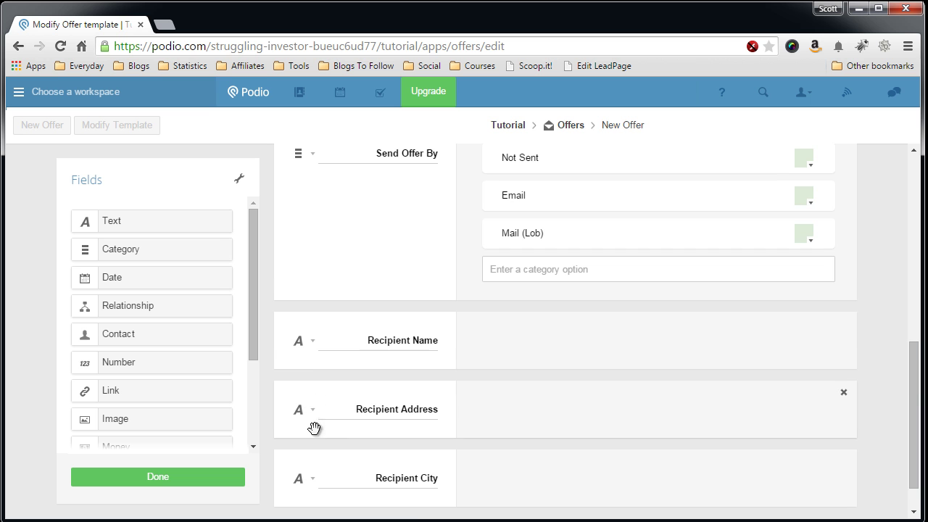
pyautogui.click(313, 479)
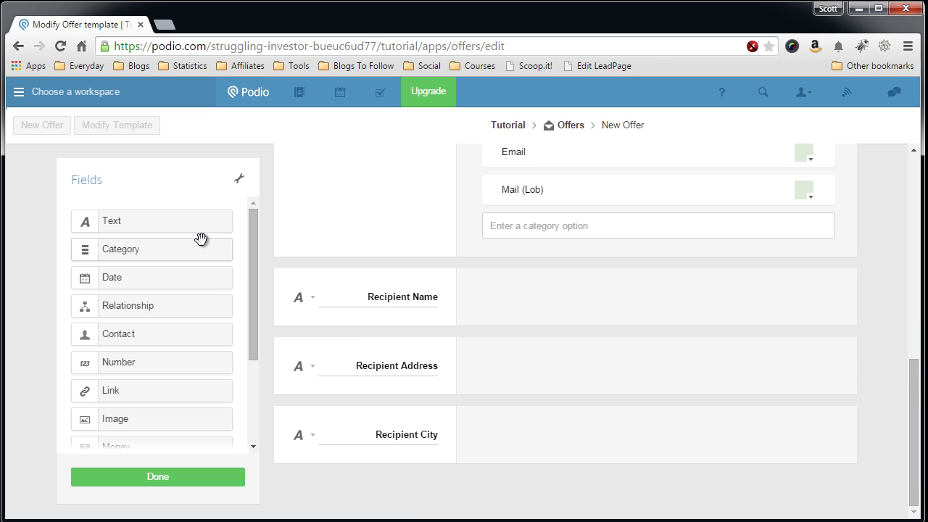
# - Add two Text fields below Recipient City and label the first Recipient State
pyautogui.moveTo(201, 231); pyautogui.dragTo(355, 478)
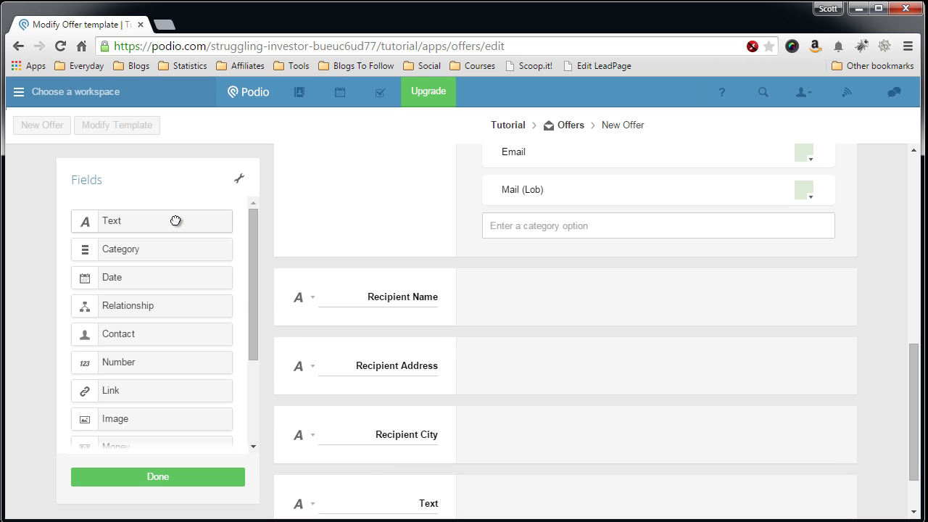
pyautogui.moveTo(178, 220); pyautogui.dragTo(400, 469)
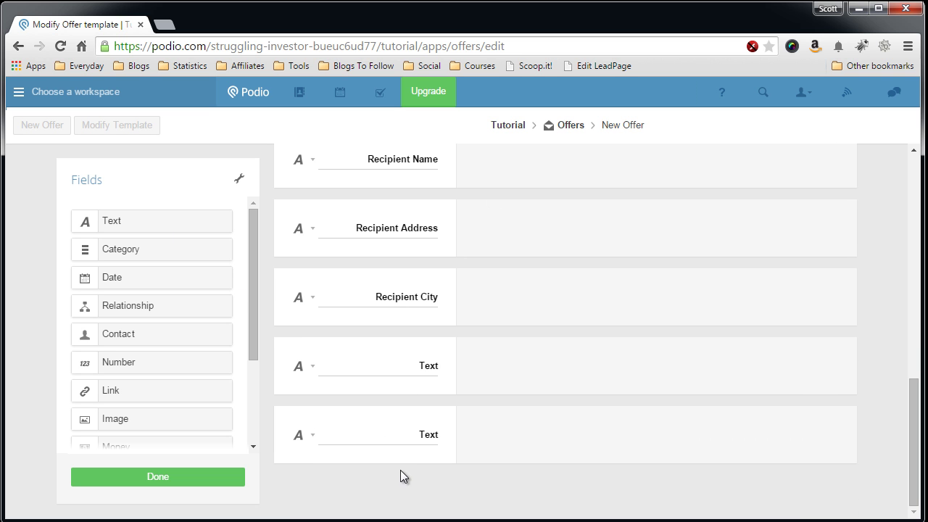
pyautogui.doubleClick(427, 366)
pyautogui.write('Recipient')
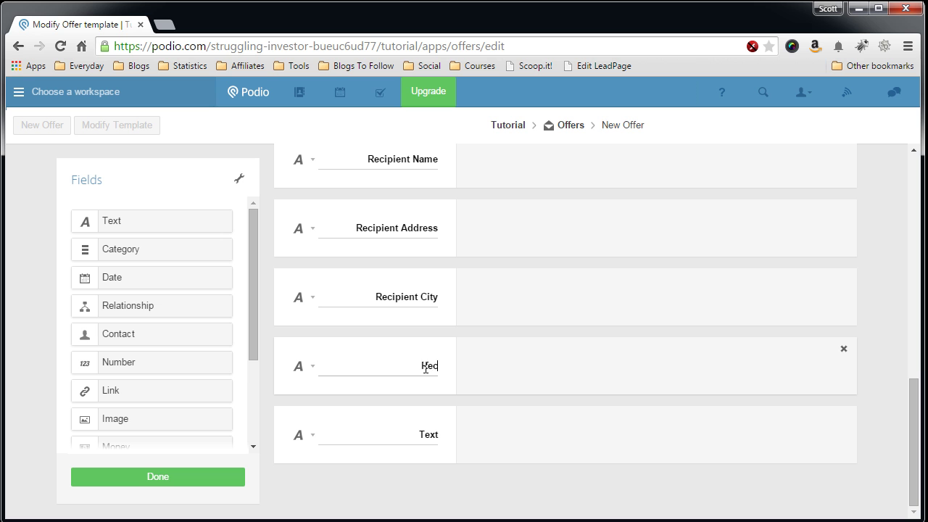
pyautogui.press('BackSpace')
pyautogui.press('BackSpace')
pyautogui.press('BackSpace')
pyautogui.write('ient State')
# - Label the second field Recipient Zip and make it a single-line field
pyautogui.click(422, 435)
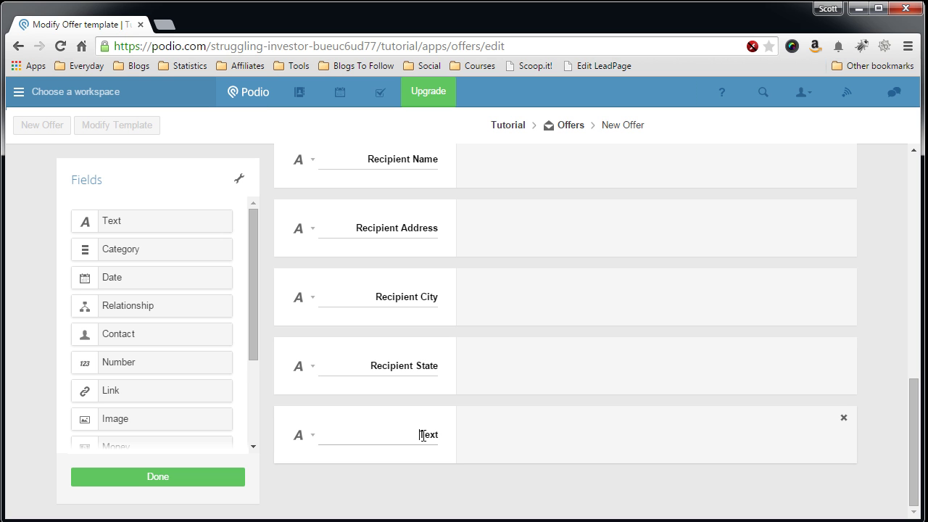
pyautogui.doubleClick(423, 435)
pyautogui.write('Recipient Zip')
pyautogui.click(312, 370)
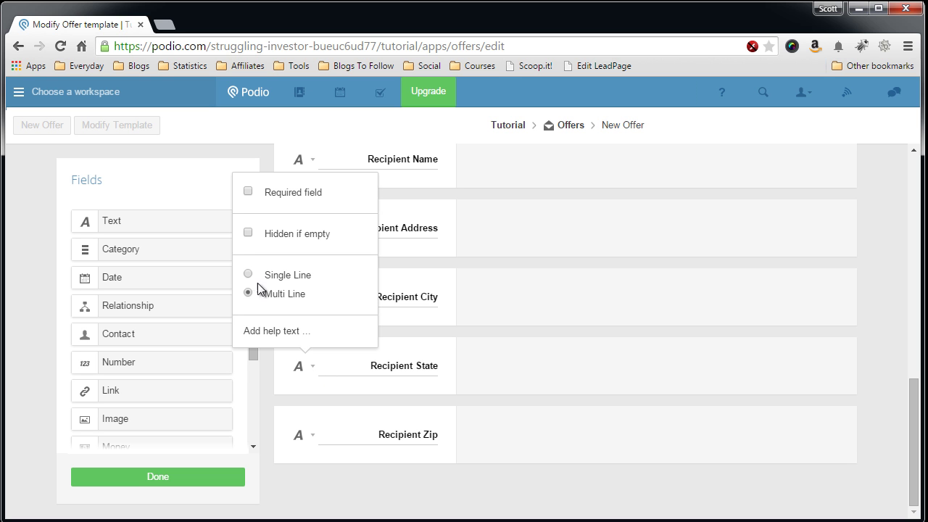
pyautogui.click(312, 436)
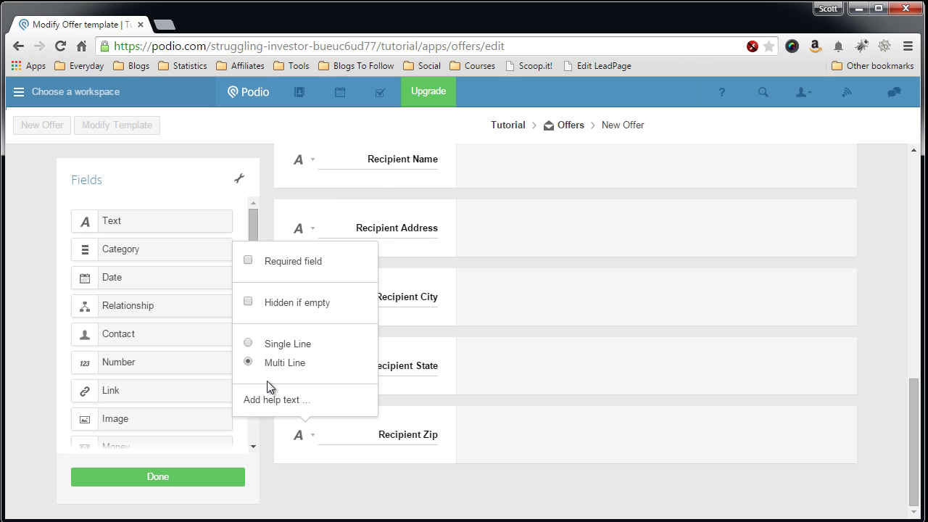
pyautogui.click(249, 343)
pyautogui.click(276, 459)
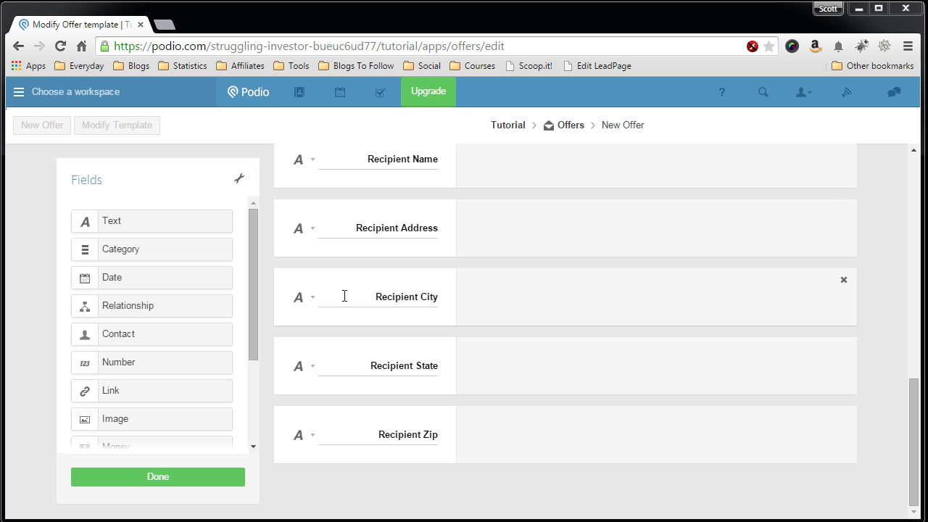
pyautogui.scroll(10, 268, 283)
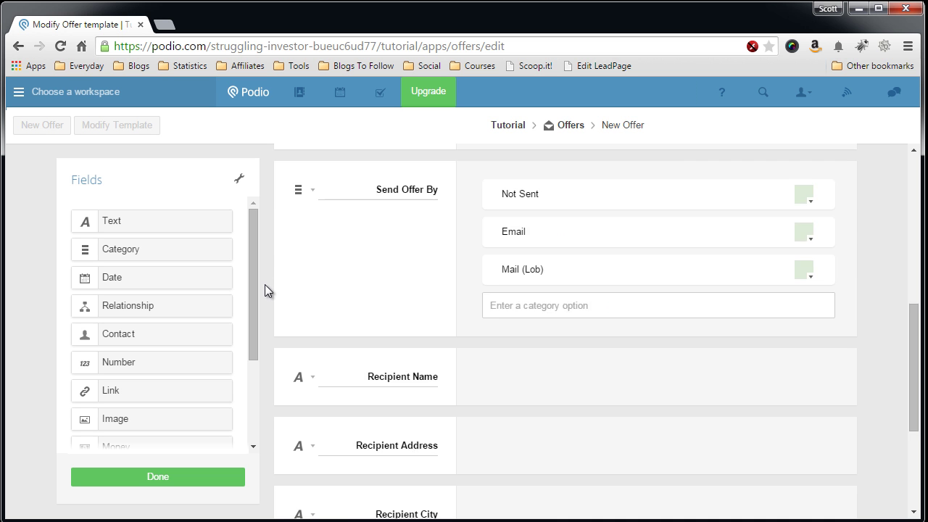
pyautogui.scroll(1, 266, 290)
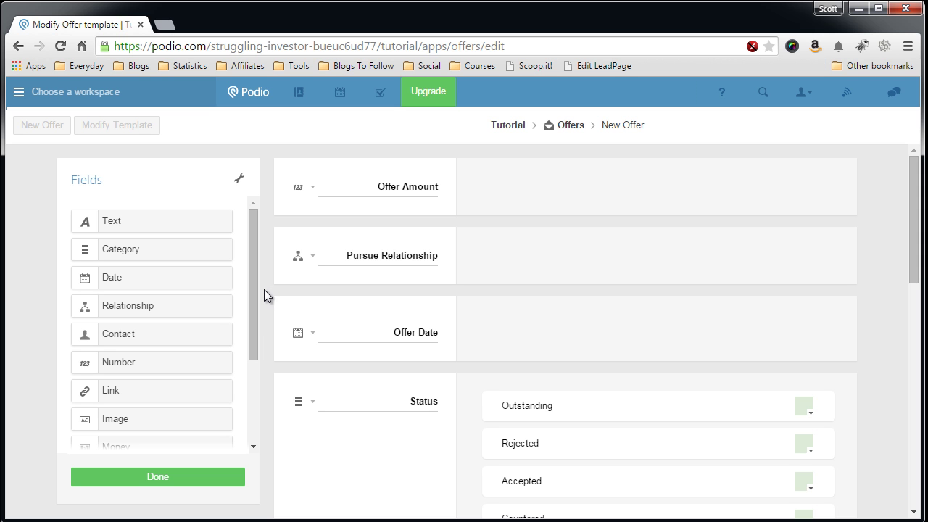
pyautogui.scroll(-10, 263, 290)
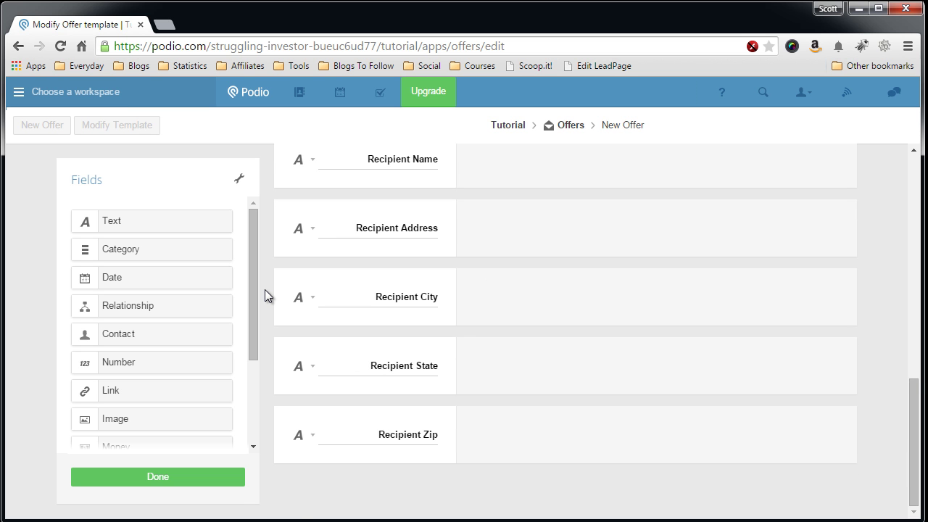
pyautogui.scroll(3, 265, 289)
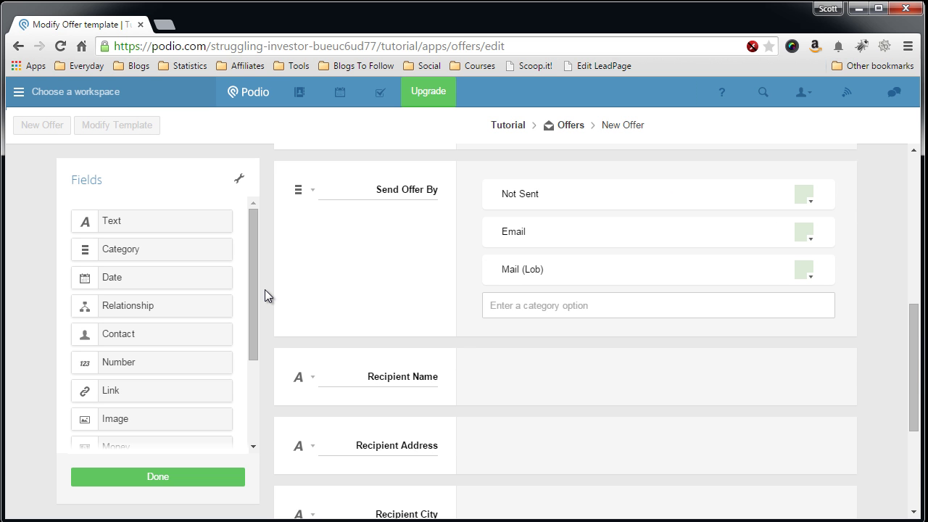
pyautogui.scroll(6, 265, 290)
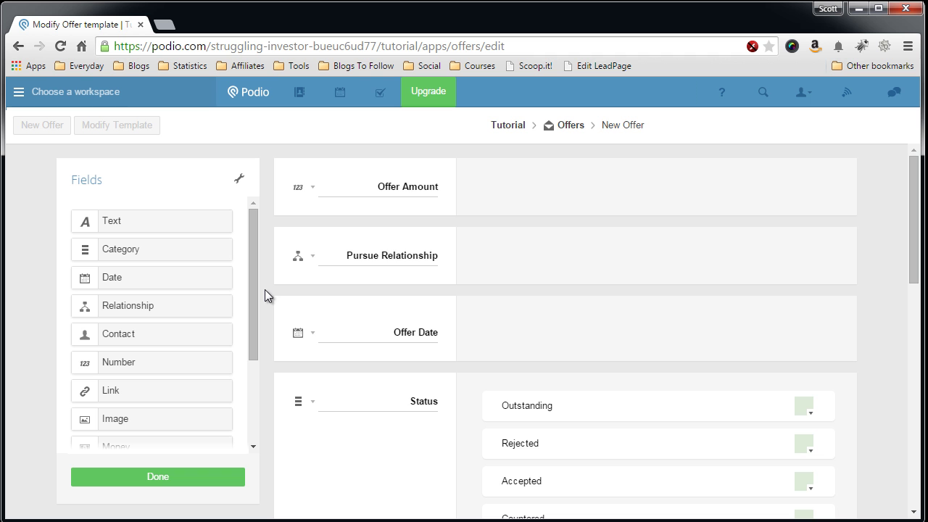
pyautogui.scroll(-9, 266, 291)
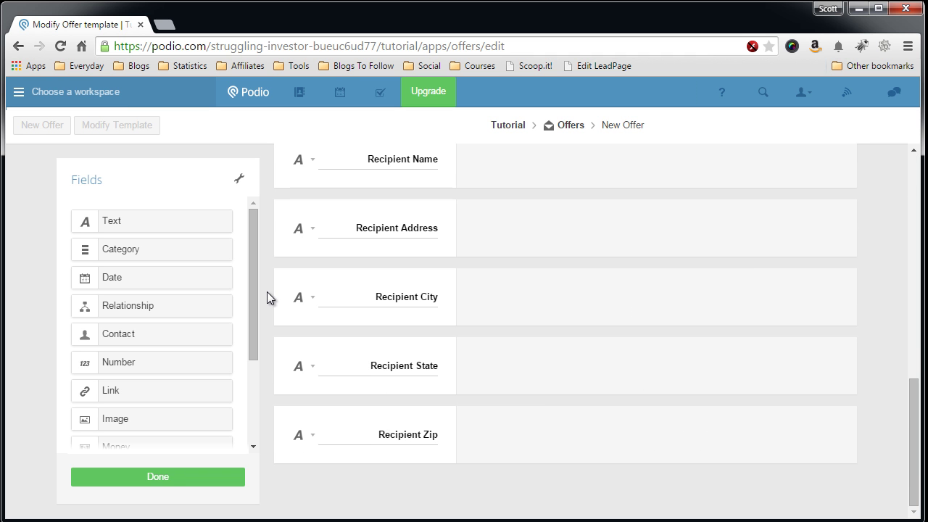
# - Save the Offers template and preview a blank New Offer form from Offer Amount to Files
pyautogui.click(217, 477)
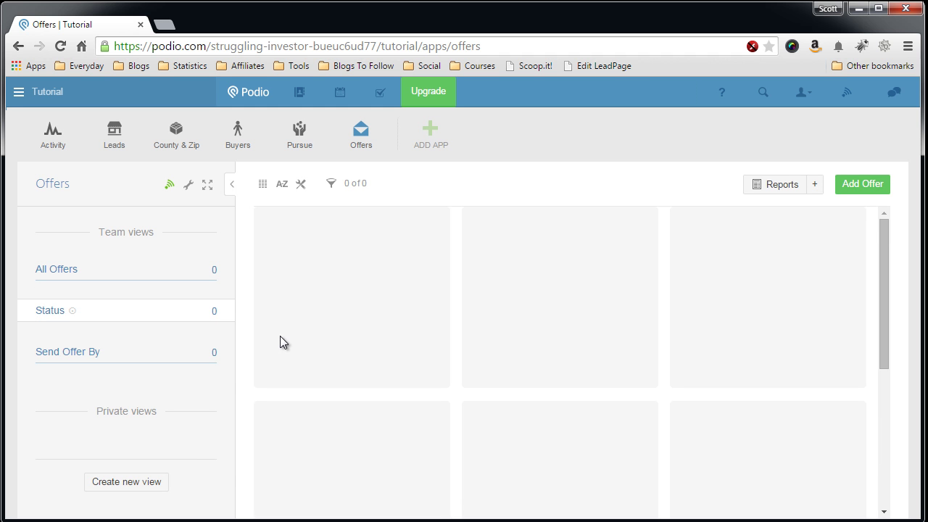
pyautogui.click(860, 189)
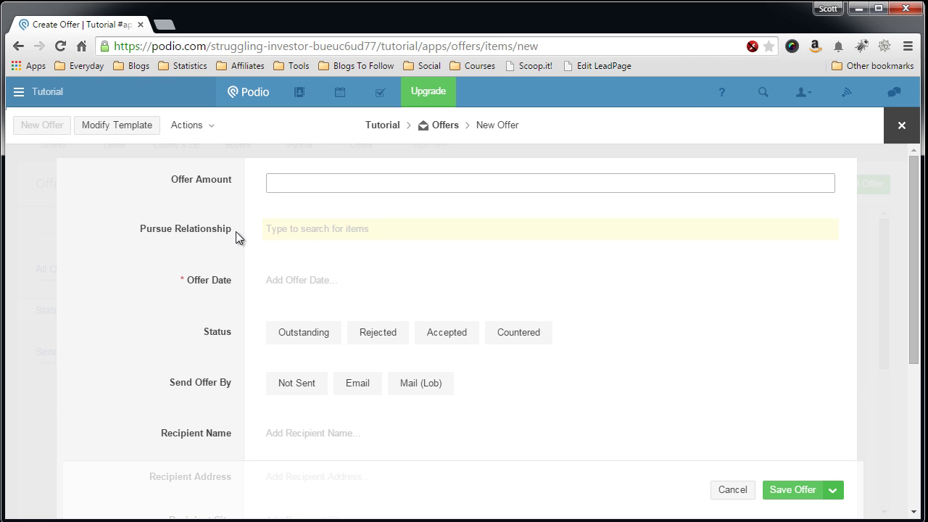
pyautogui.scroll(-1, 251, 245)
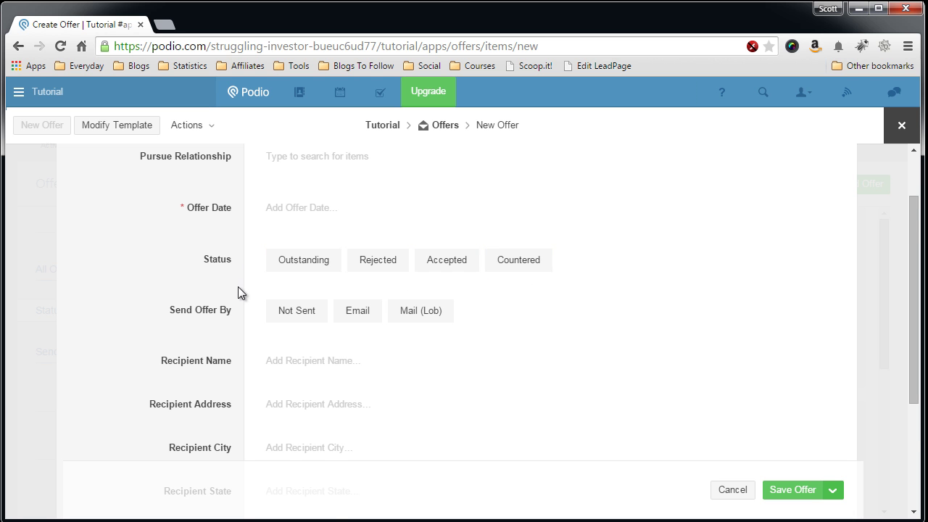
pyautogui.scroll(-1, 239, 287)
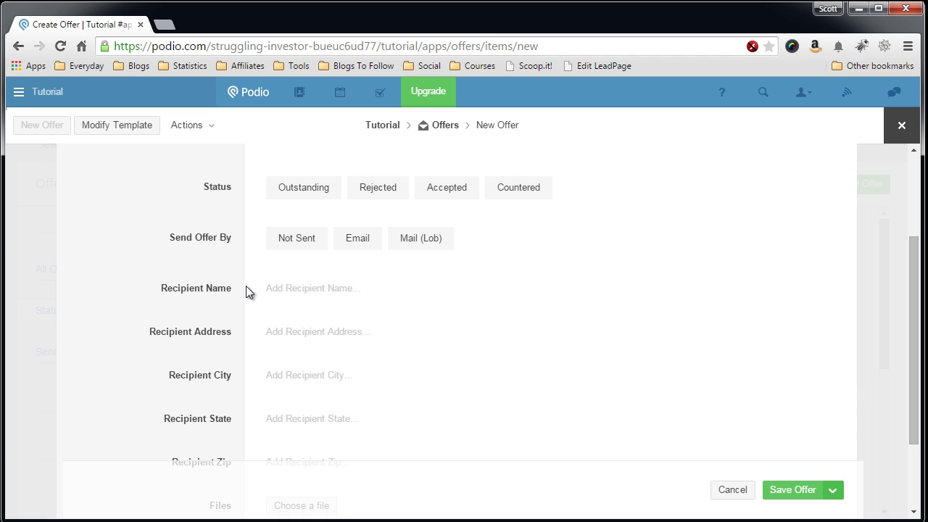
pyautogui.scroll(-2, 247, 290)
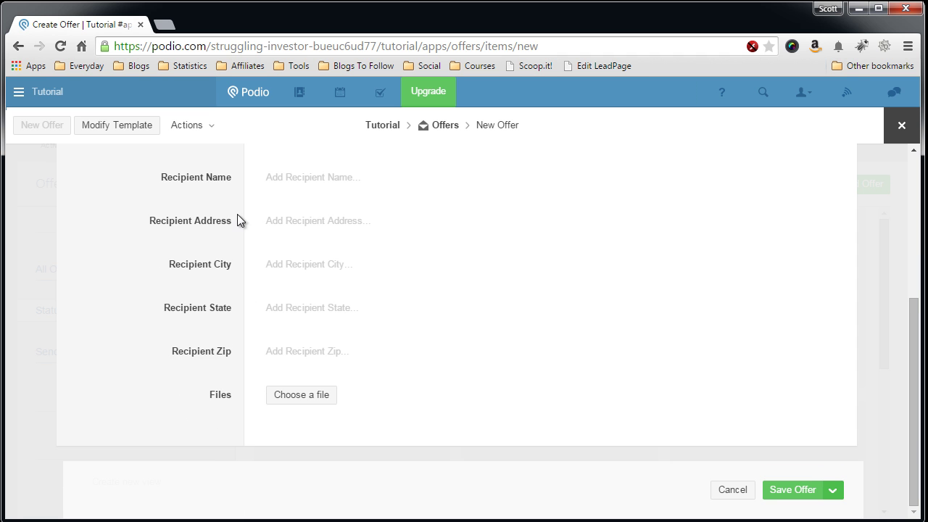
pyautogui.scroll(4, 247, 341)
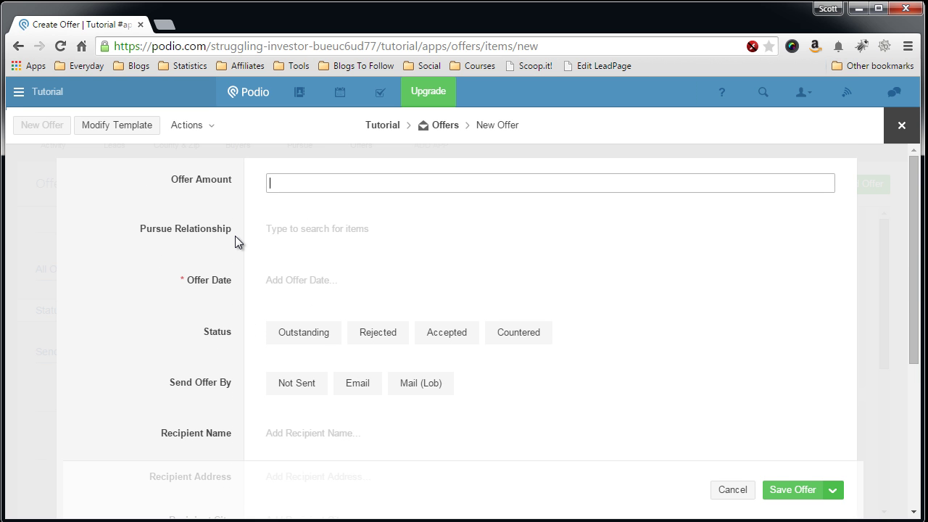